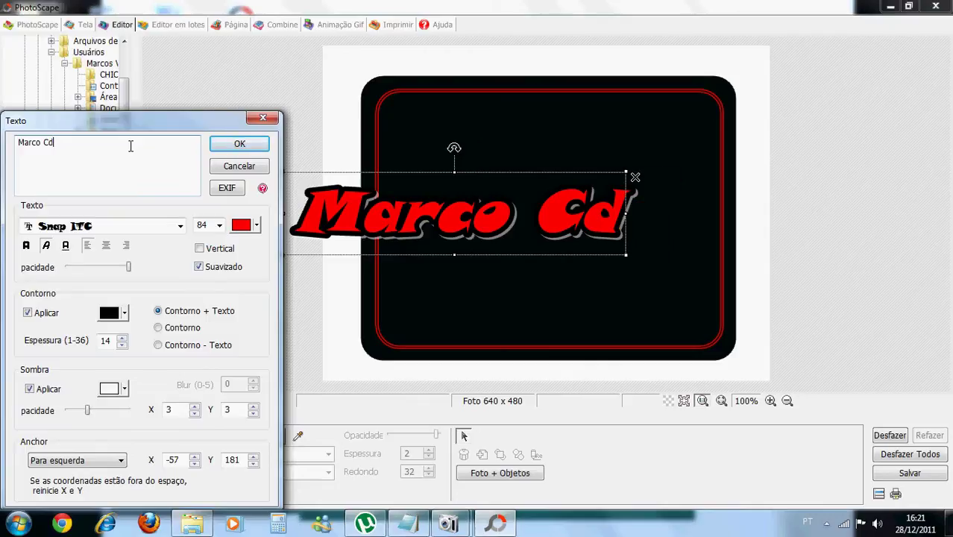
Complete the title text so that it reads "Marco Cd's".
text(')
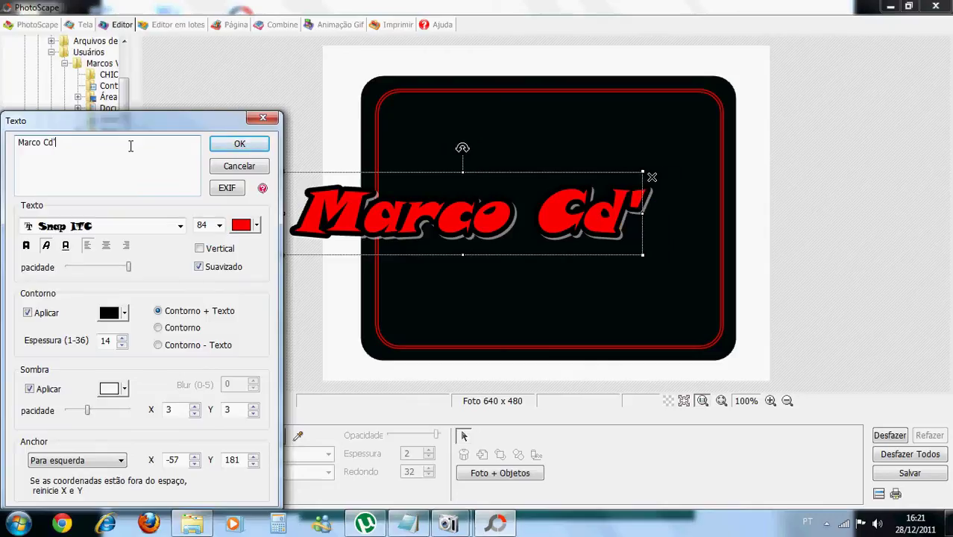
text(s)
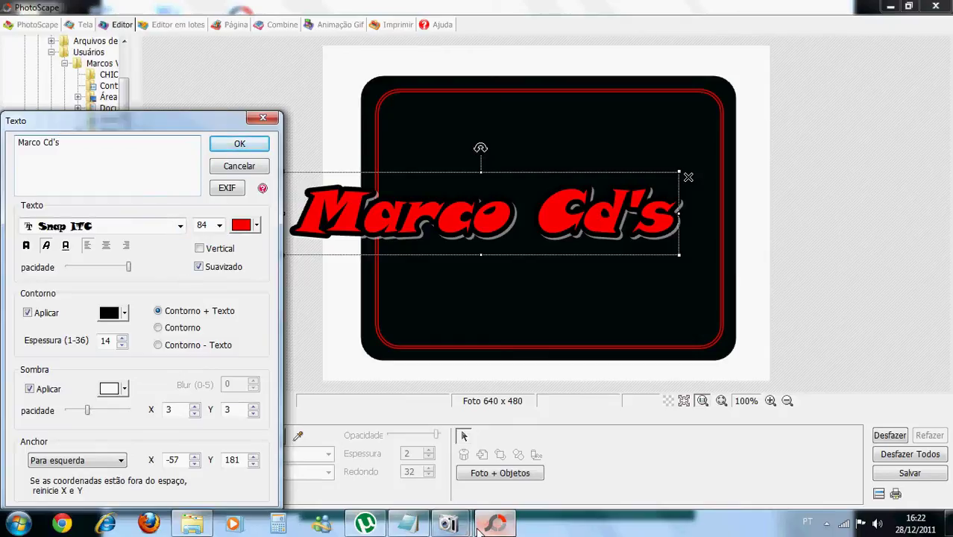
Switch to Notepad, extend instruction 3 with ": ai escolha a fonte que vc queira," and return to PhotoScape.
click(408, 523)
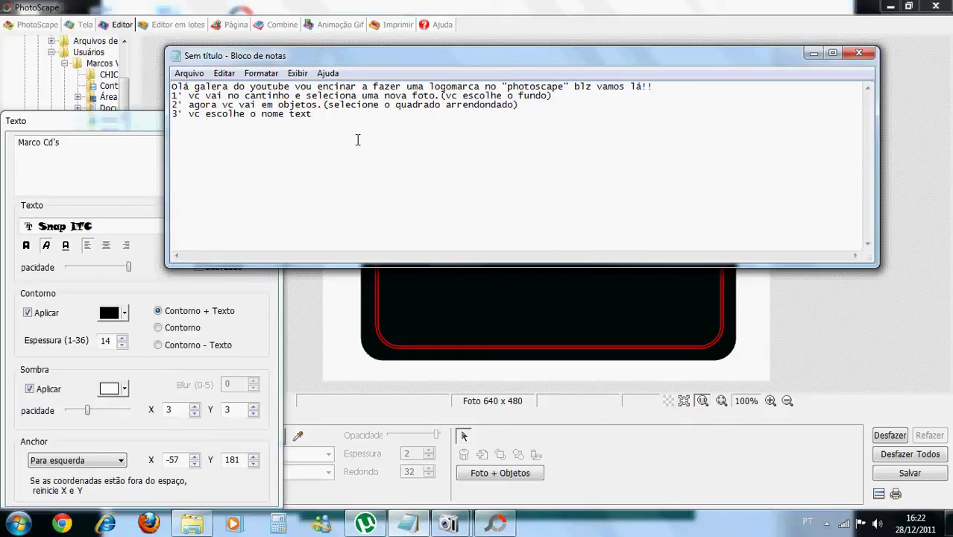
text(: ai escolha a fonte q)
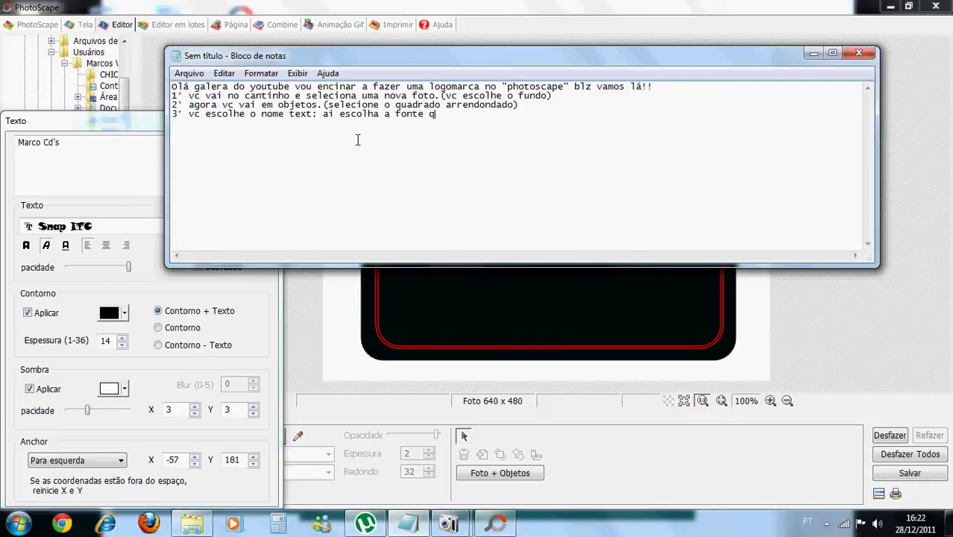
text(ue vc que)
click(141, 127)
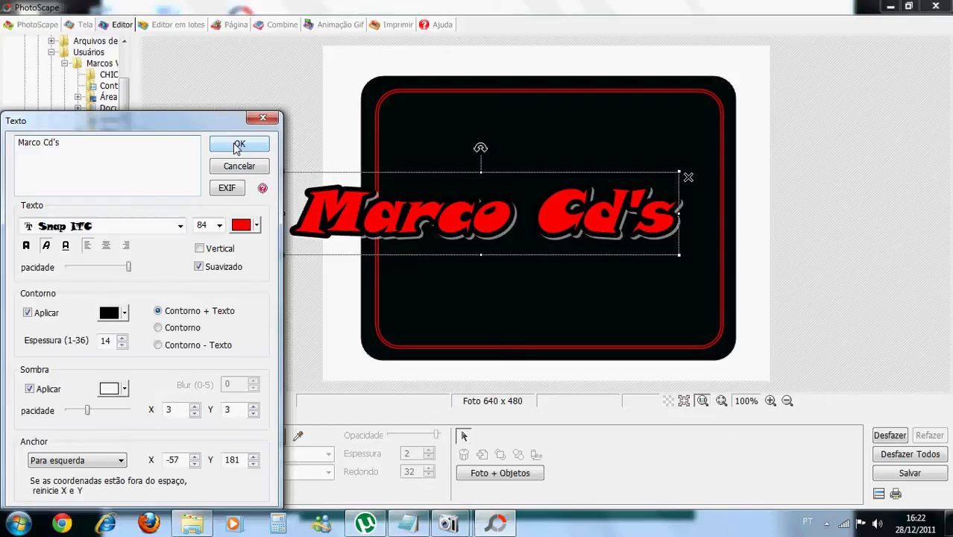
Try the Contorno and Contorno - Texto outline modes on the title, returning to Contorno + Texto.
click(158, 328)
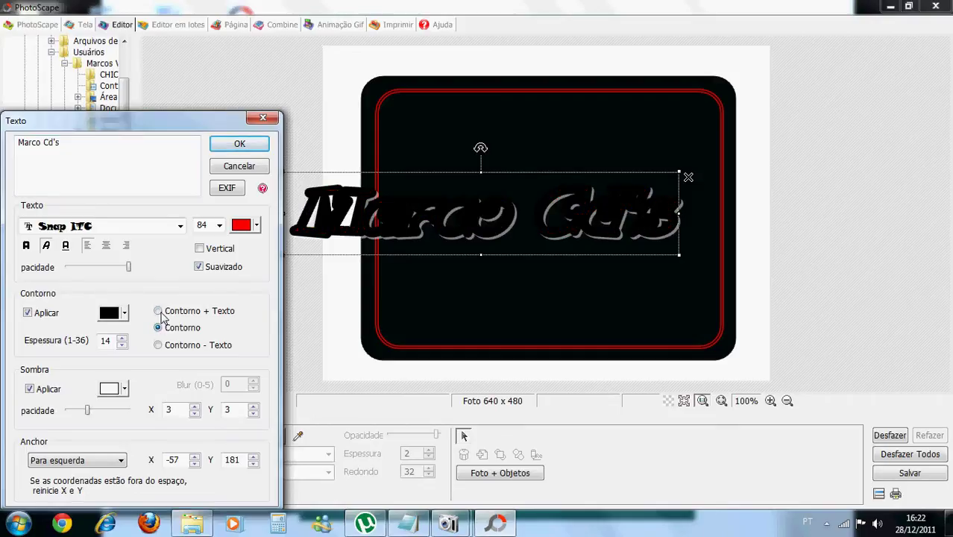
click(157, 310)
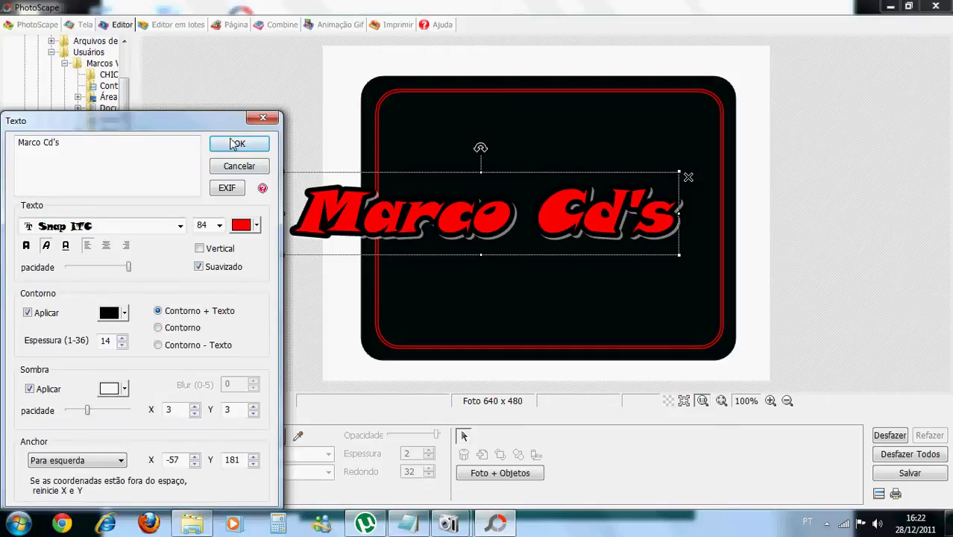
click(159, 345)
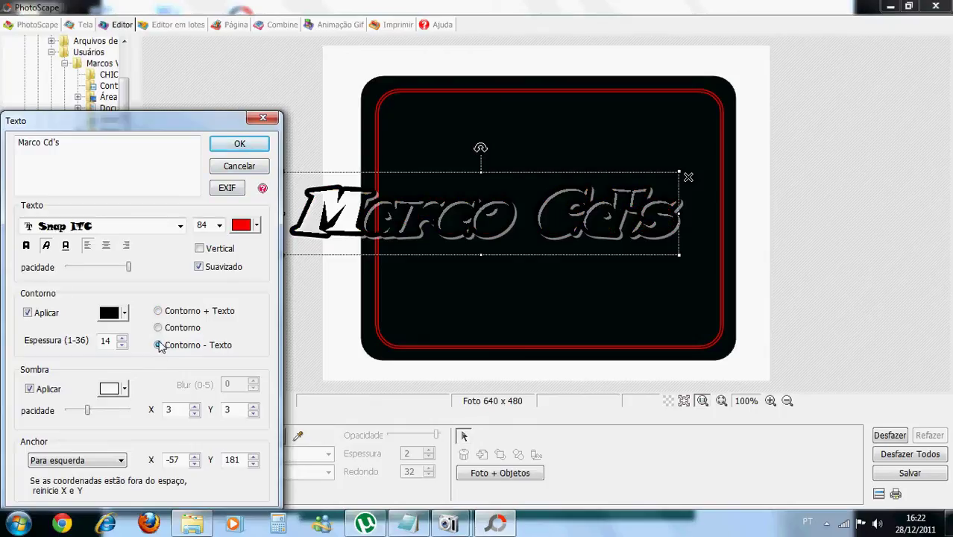
click(158, 311)
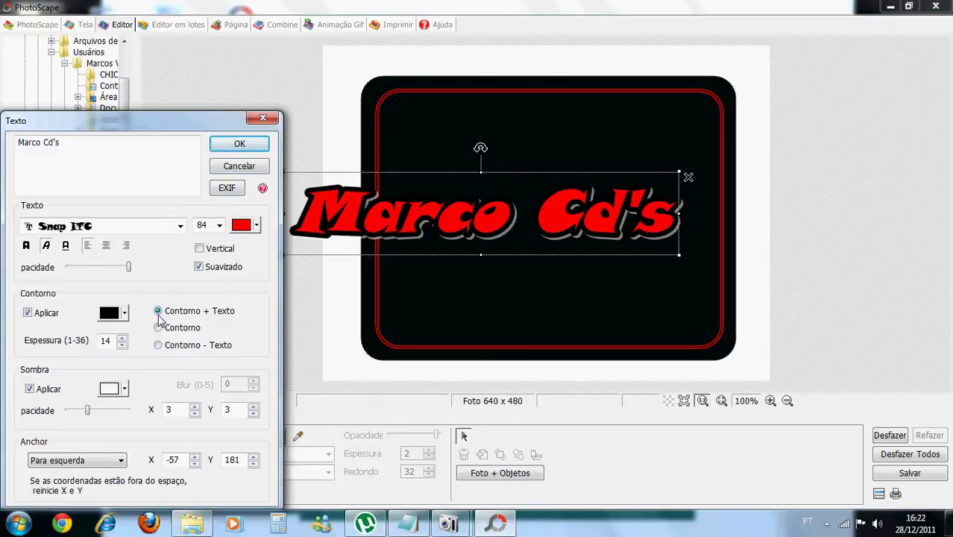
Insert the title text and move it across the upper half of the black rounded rectangle.
click(239, 146)
drag(405, 218, 468, 201)
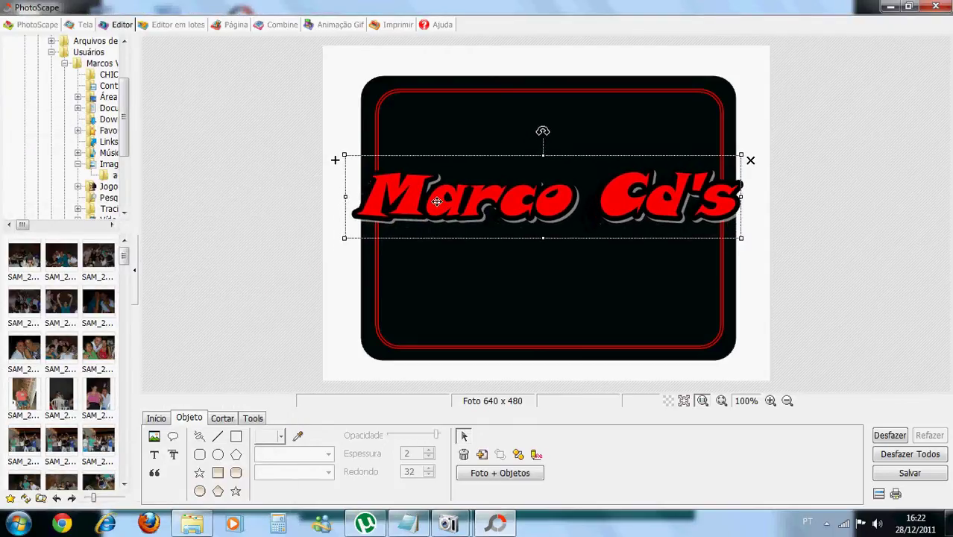
Switch to Notepad, add "ai vc vai ajustando a imagem" to instruction 3 and return to PhotoScape.
click(406, 524)
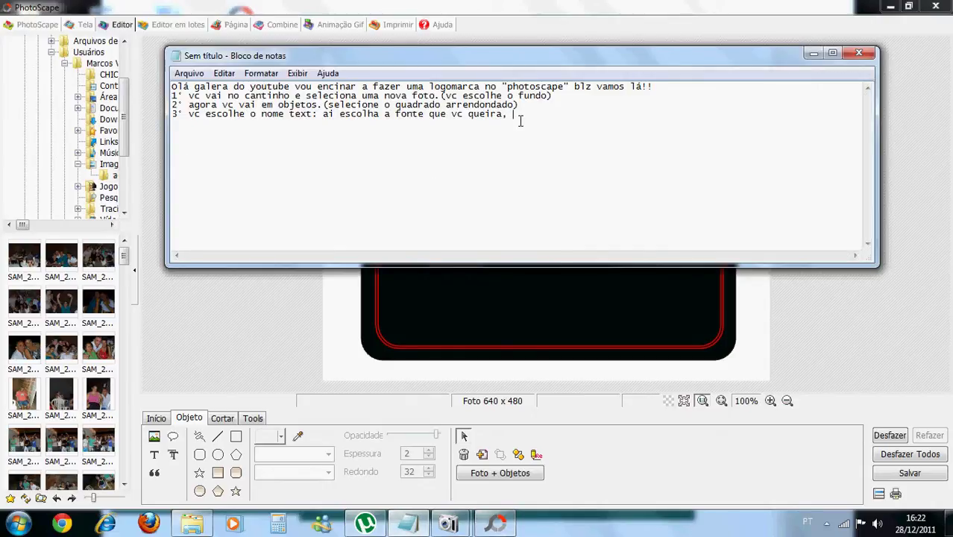
text(i vc avai ajustando a imagem)
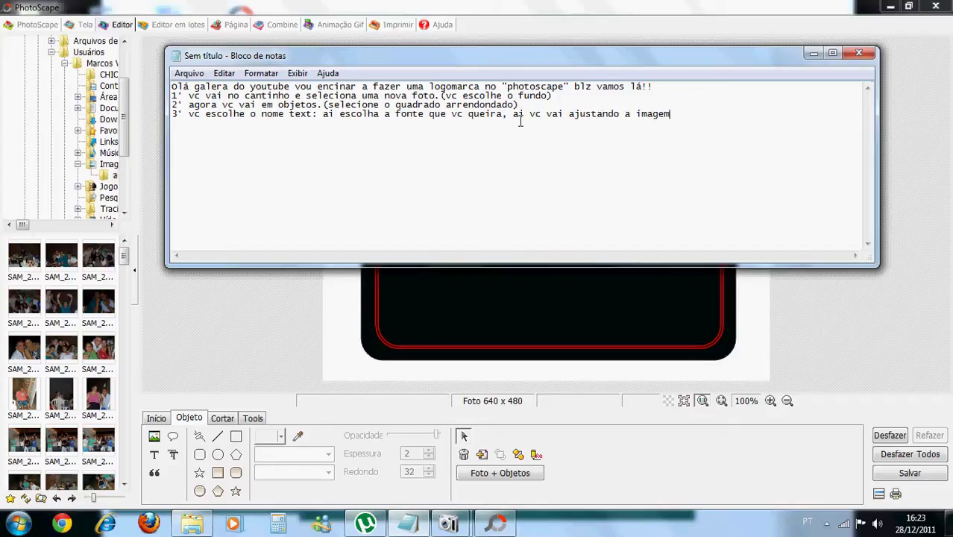
click(325, 305)
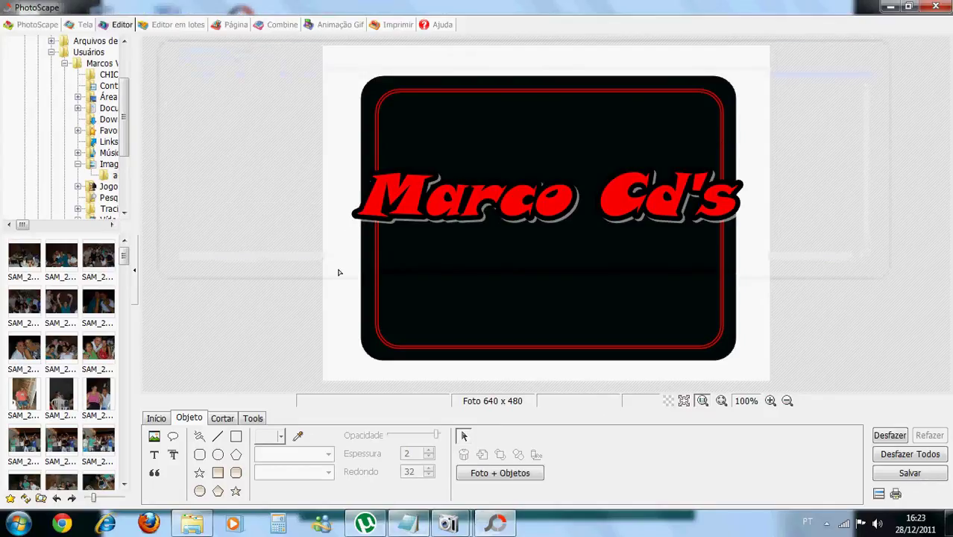
Shrink the "Marco Cd's" title from its left edge to the red inner frame's left side.
click(353, 213)
drag(345, 196, 378, 196)
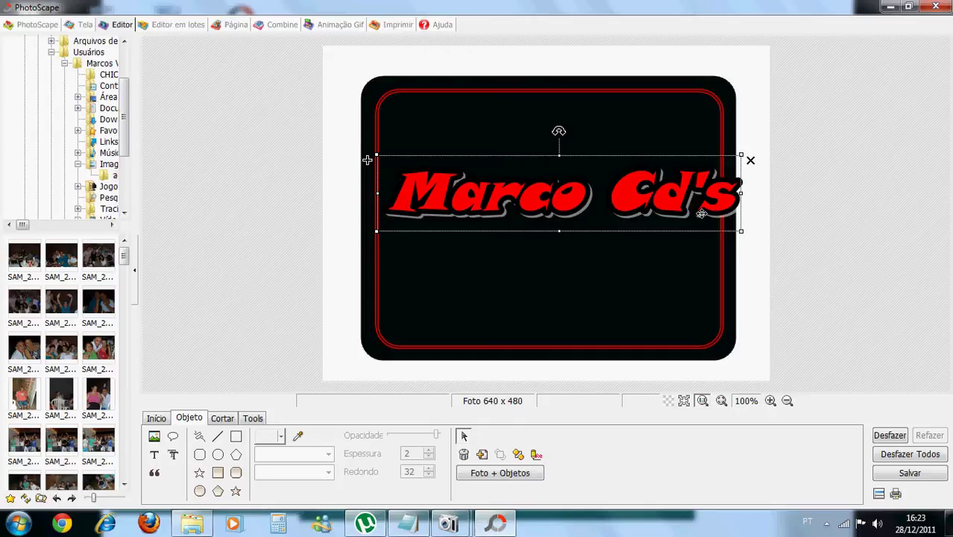
Switch to Notepad, replace the closing words "a imagem" in instruction 3 with "o no" and return to PhotoScape.
click(422, 526)
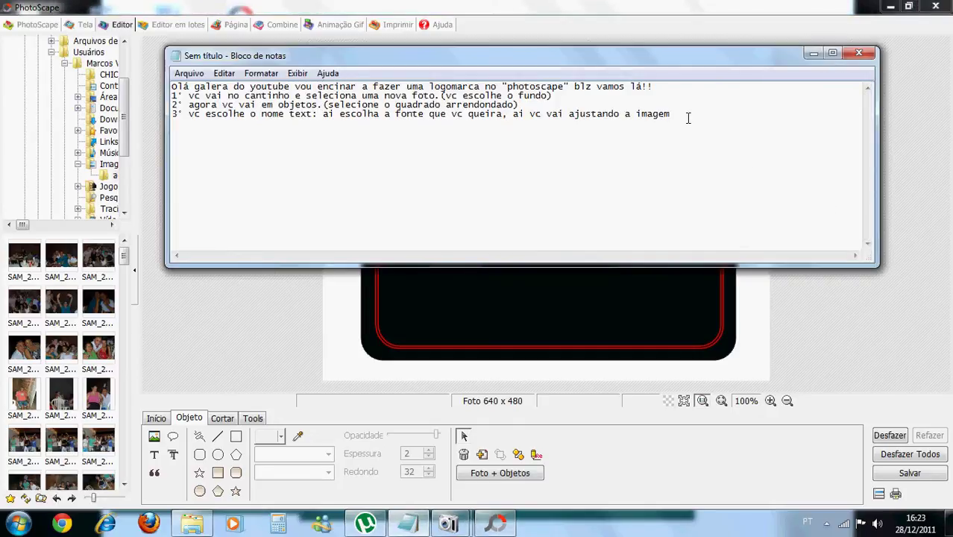
key(BackSpace)
key(BackSpace)
key(BackSpace)
key(BackSpace)
key(BackSpace)
key(BackSpace)
key(BackSpace)
key(BackSpace)
text(o no)
click(265, 366)
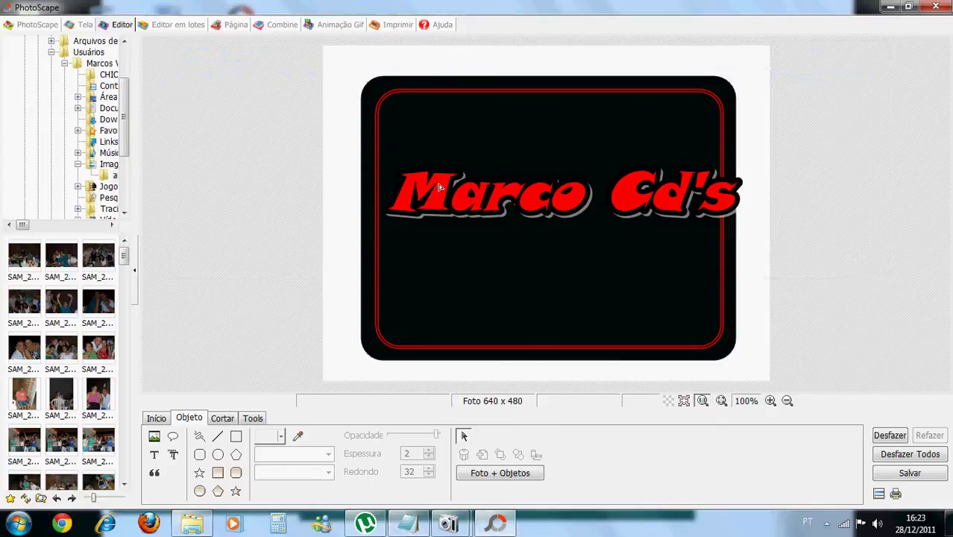
Resize and reposition the "Marco Cd's" title so it fits within the width of the red inner frame's upper half.
drag(473, 184, 463, 194)
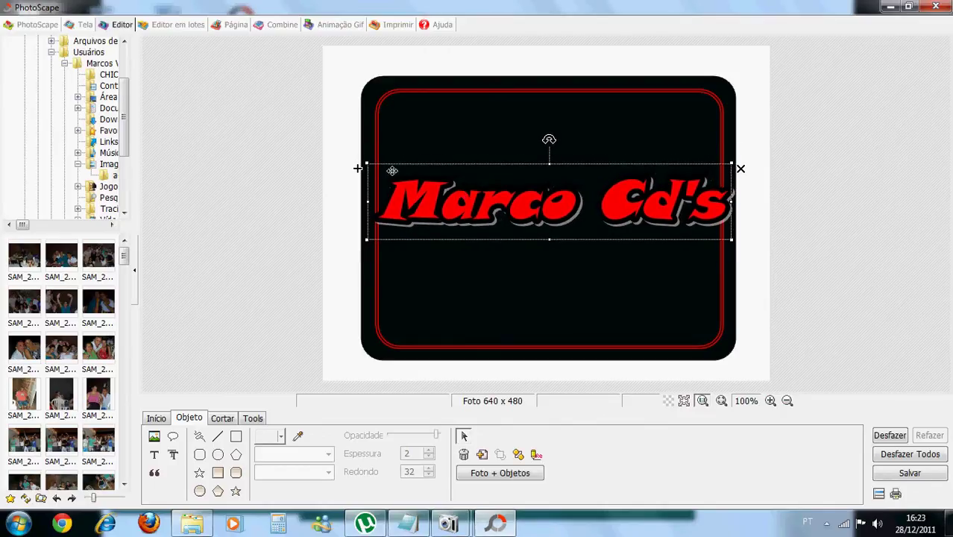
drag(367, 164, 372, 169)
drag(475, 198, 468, 177)
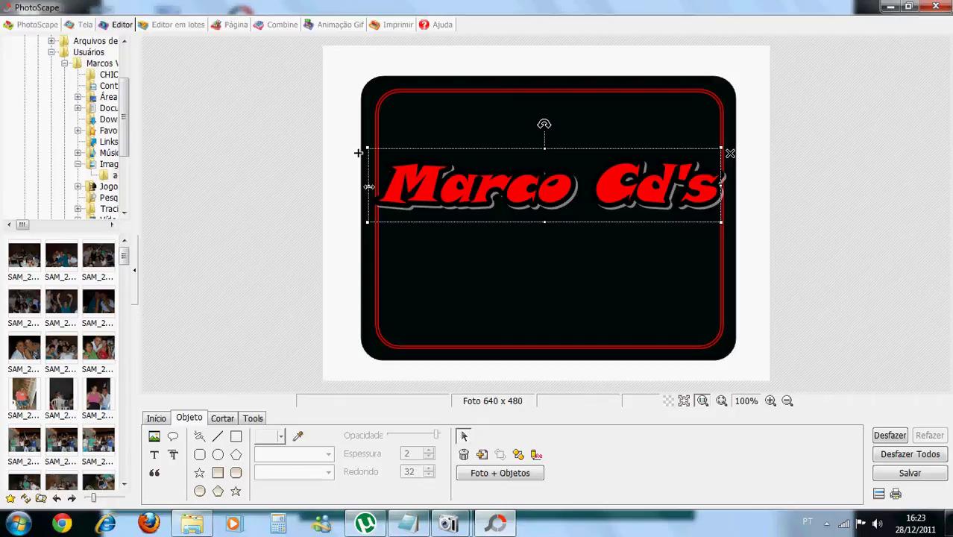
drag(366, 185, 380, 185)
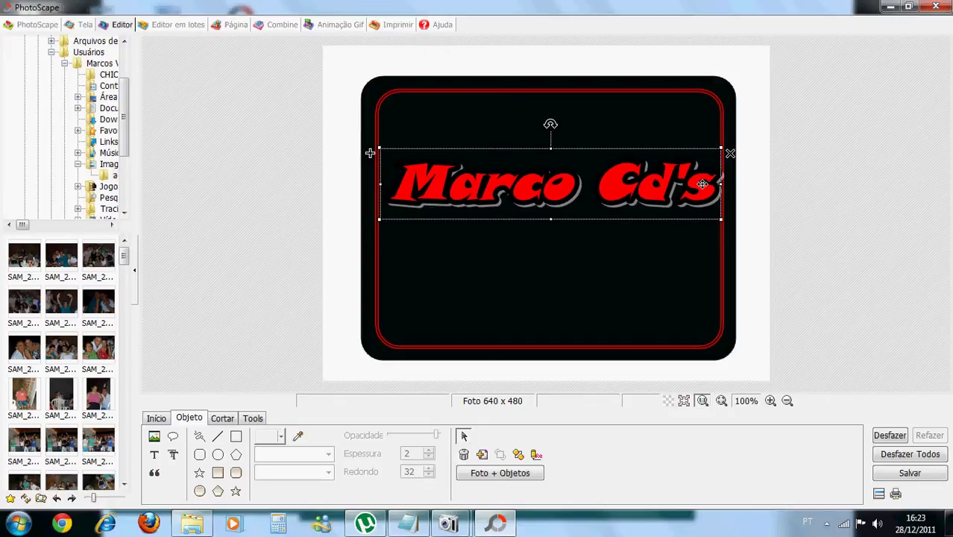
drag(566, 189, 562, 190)
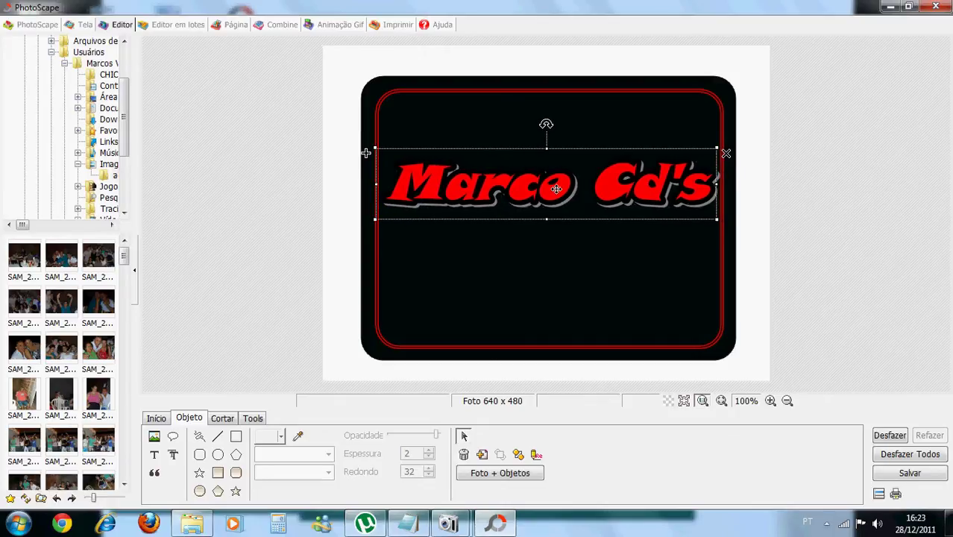
Shift the black rounded rectangle slightly to the right behind the red frame.
click(547, 231)
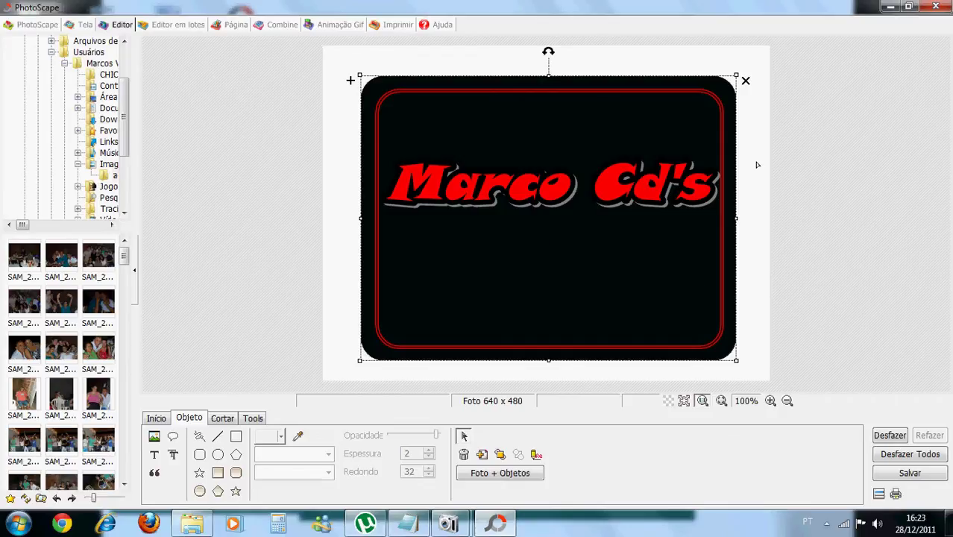
mouse_move(515, 190)
mouse_down()
mouse_move(511, 180)
mouse_move(521, 192)
mouse_up()
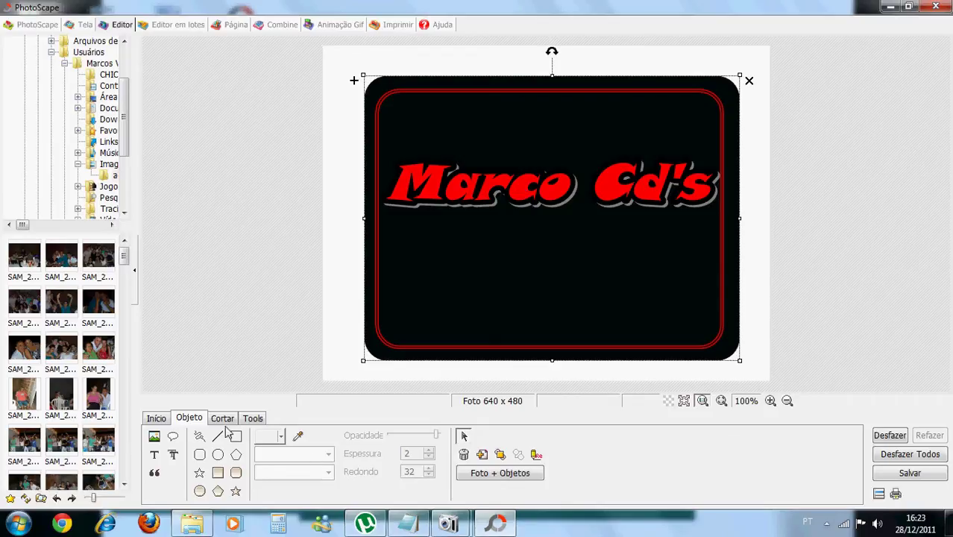
Start a second text object in the same style and enter "Uh MoRaL doS" as its wording.
click(156, 418)
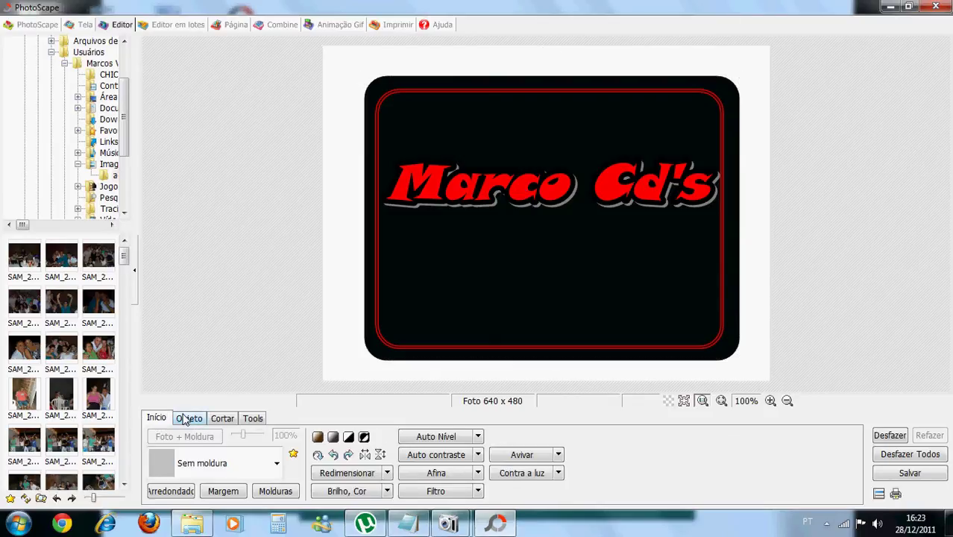
click(188, 419)
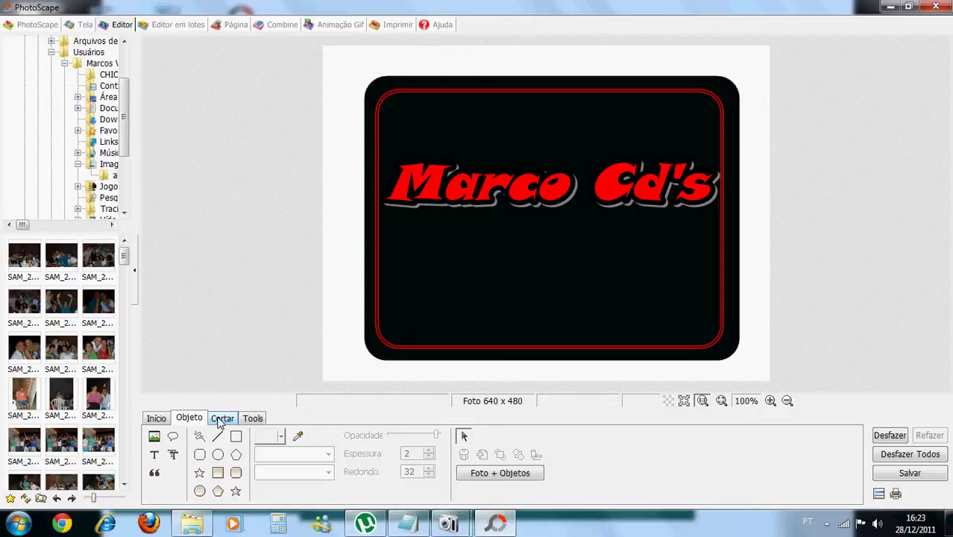
click(155, 456)
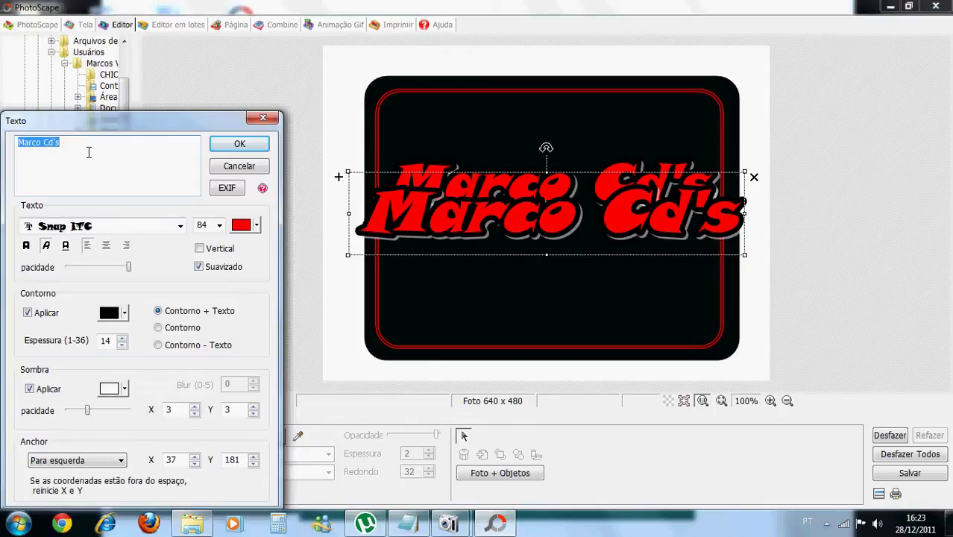
text(u)
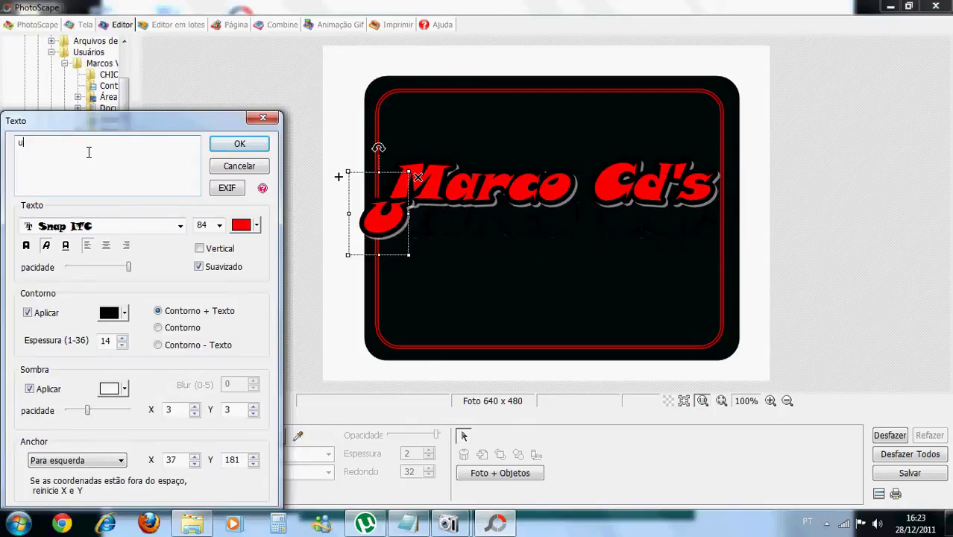
key(BackSpace)
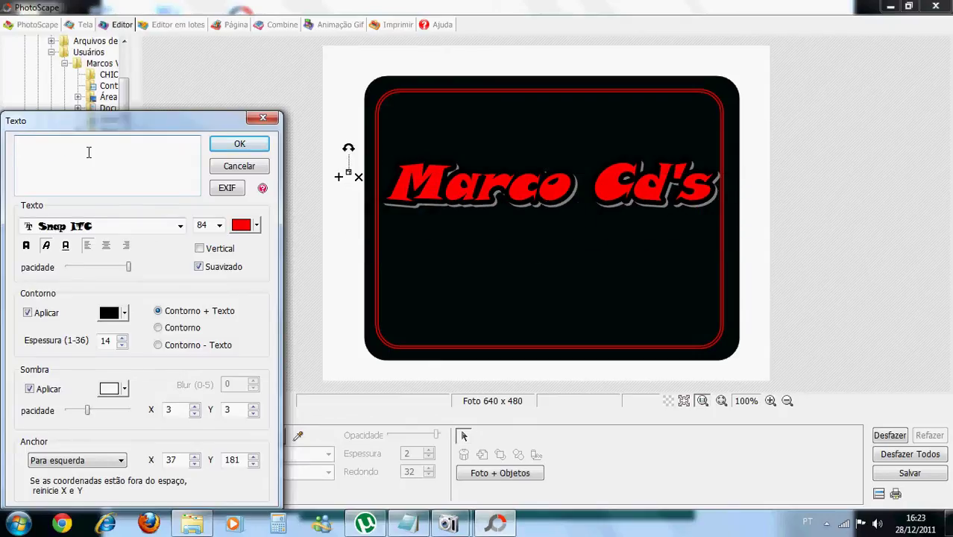
text(Uh)
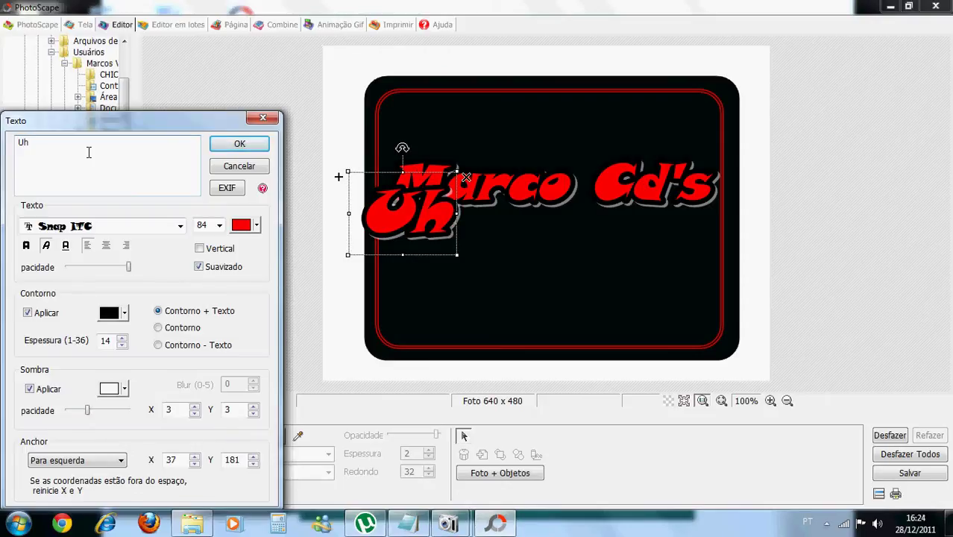
text( MoR)
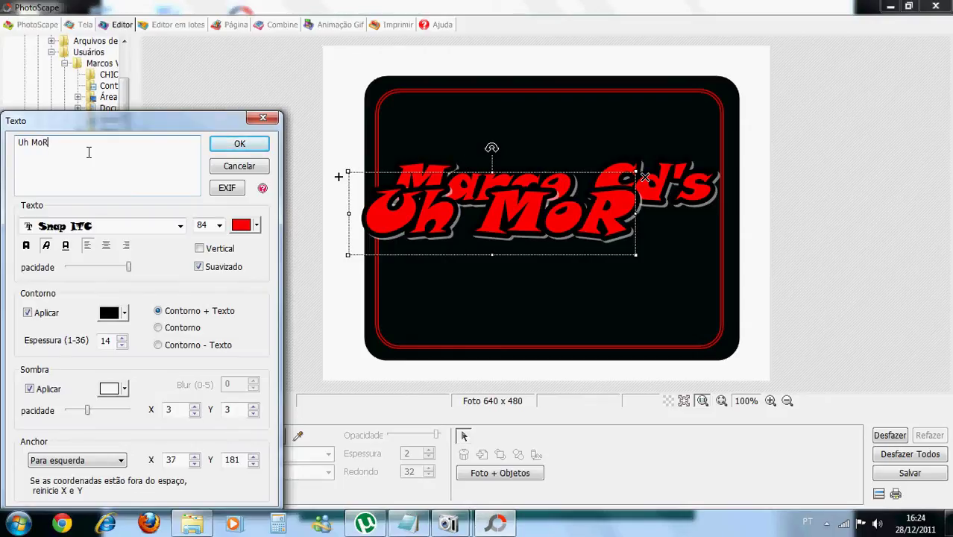
text(aL)
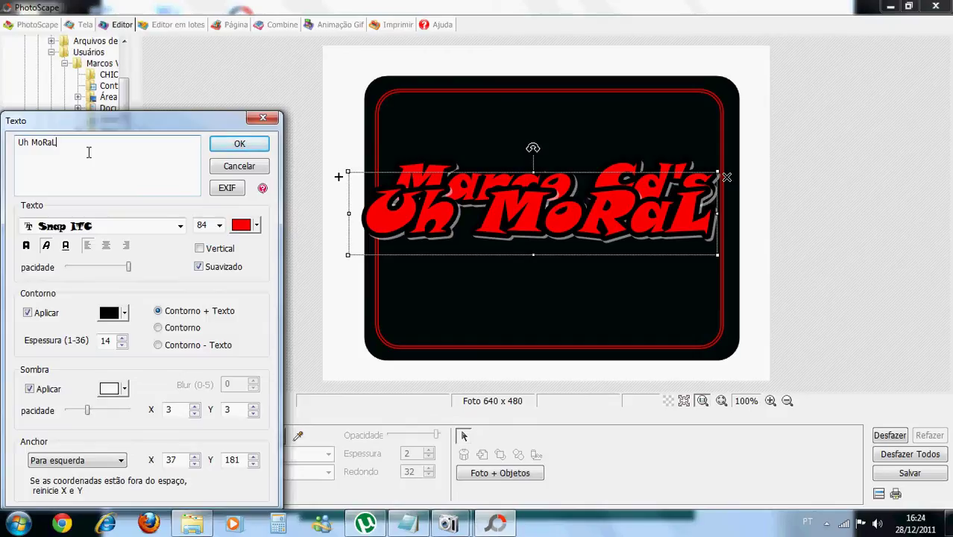
text(do)
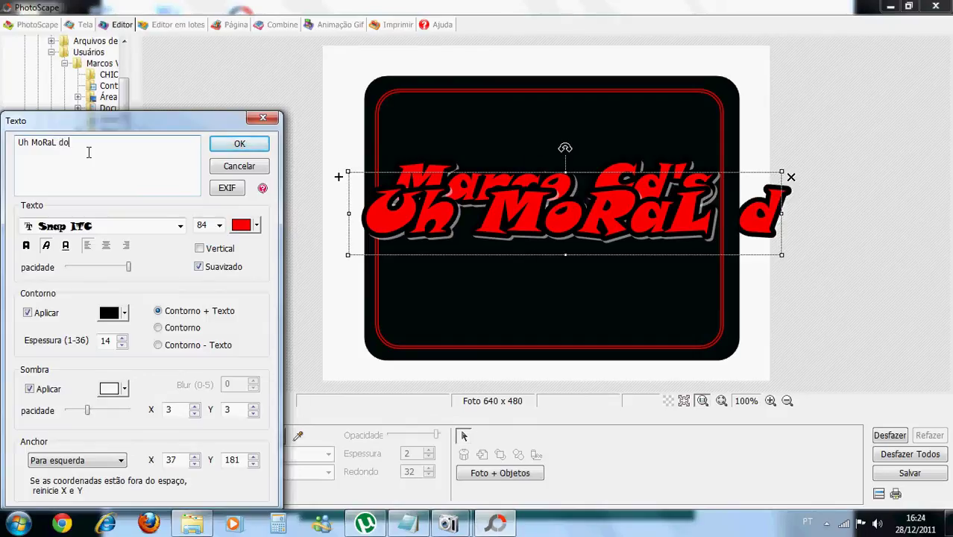
text(S)
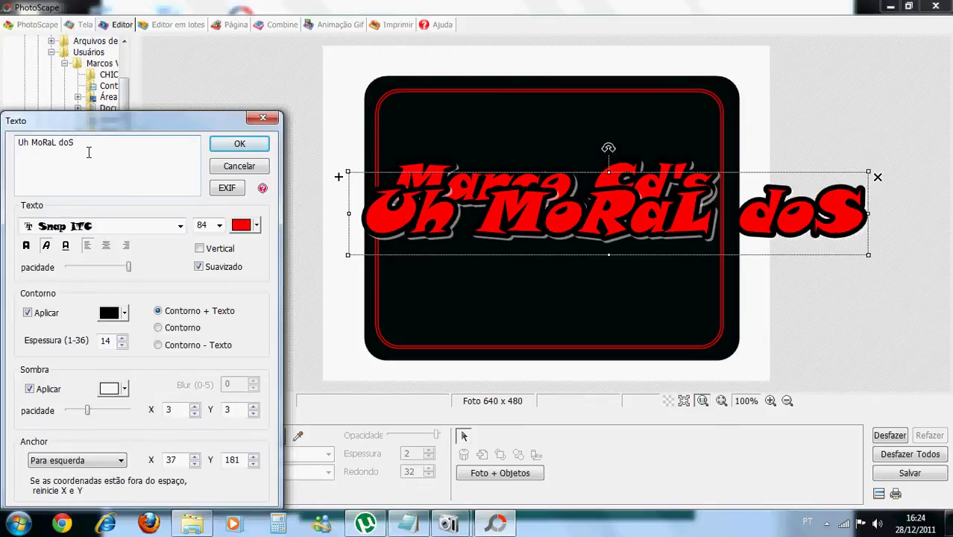
Complete the second text with the word "Paredões" and insert it into the image.
text( Pre)
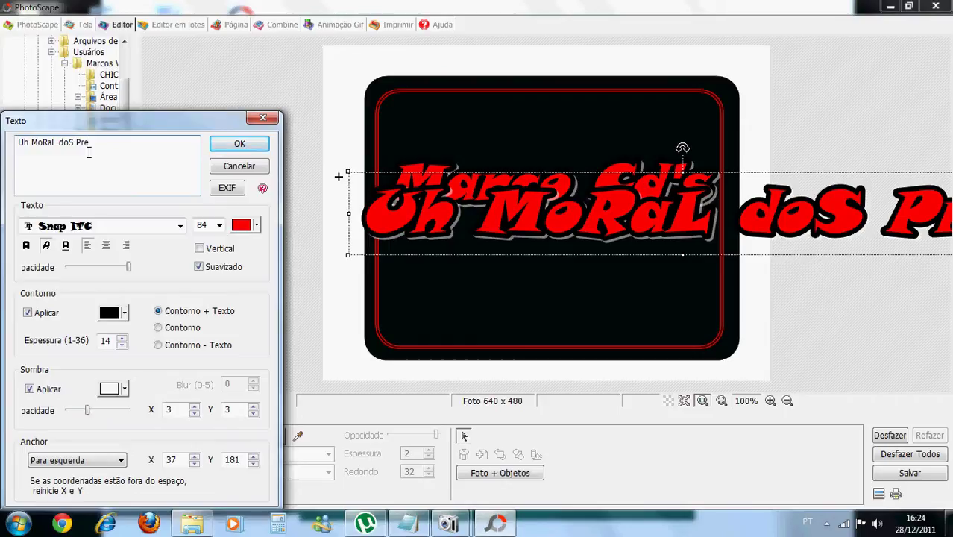
key(BackSpace)
key(BackSpace)
text(aredo)
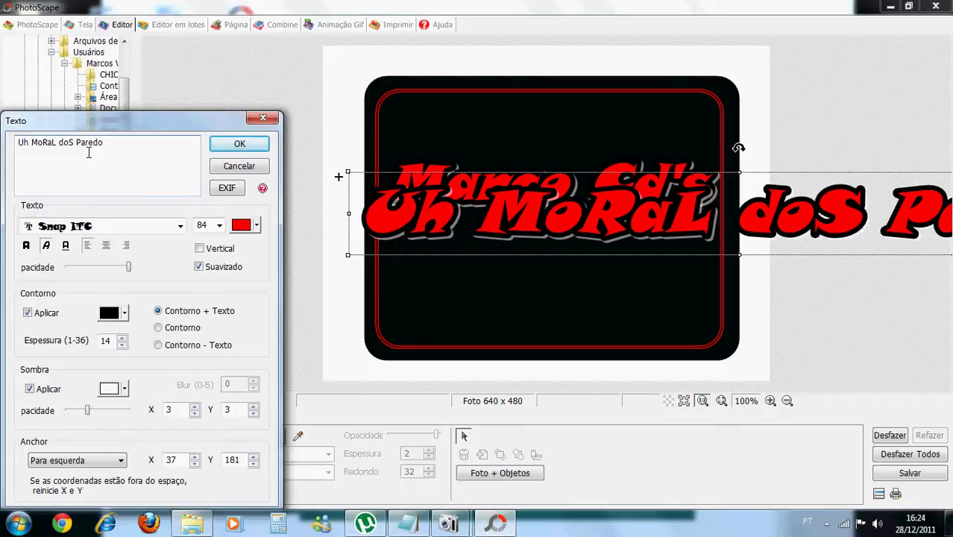
text(~e)
key(BackSpace)
key(BackSpace)
text(ões)
click(239, 143)
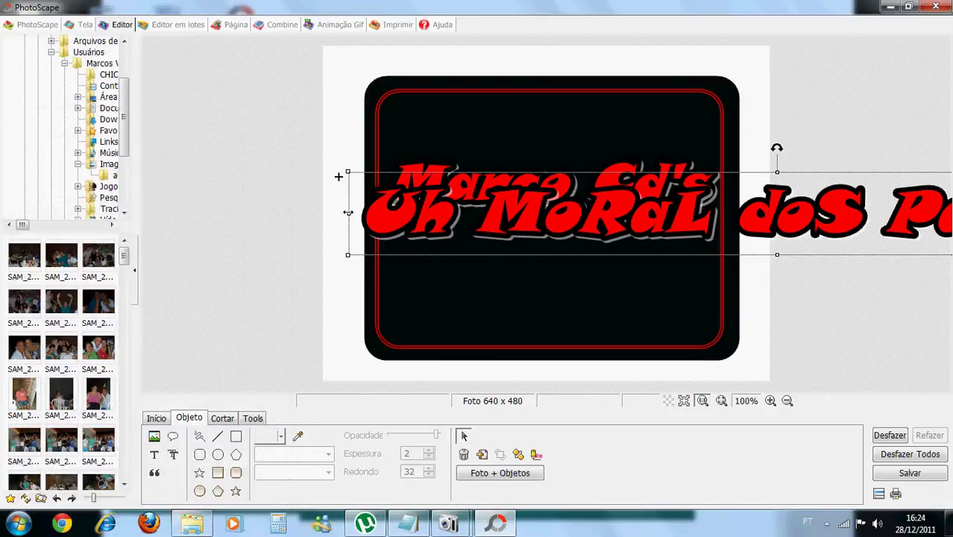
Shrink the slogan text "Uh MoRaL doS Paredões" and place it below the "Marco Cd's" title, starting inside the red frame.
drag(349, 212, 498, 219)
drag(600, 237, 454, 276)
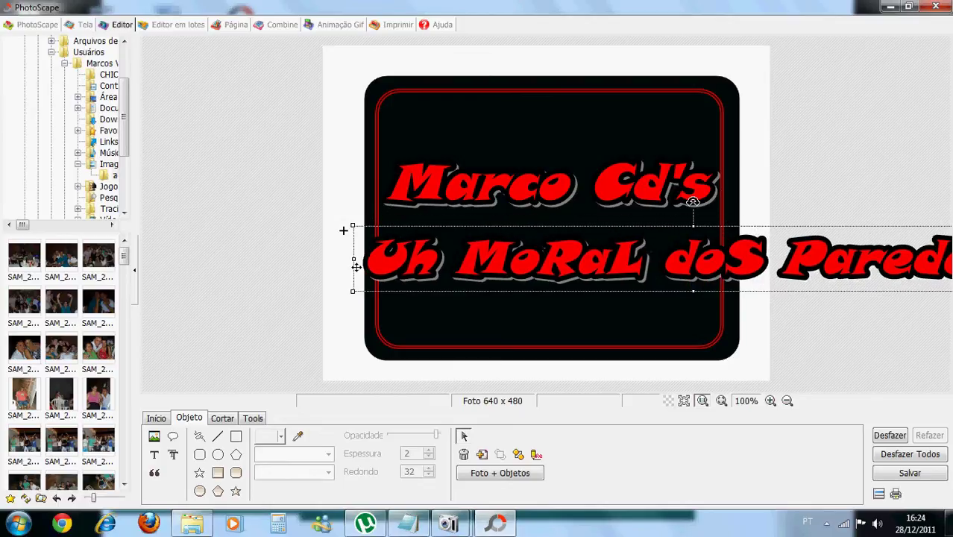
drag(352, 258, 389, 258)
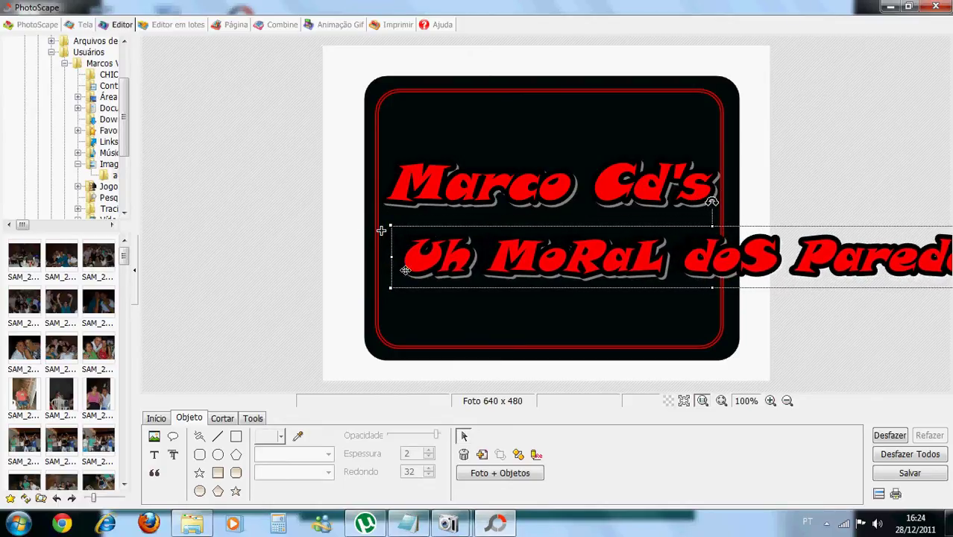
double_click(392, 230)
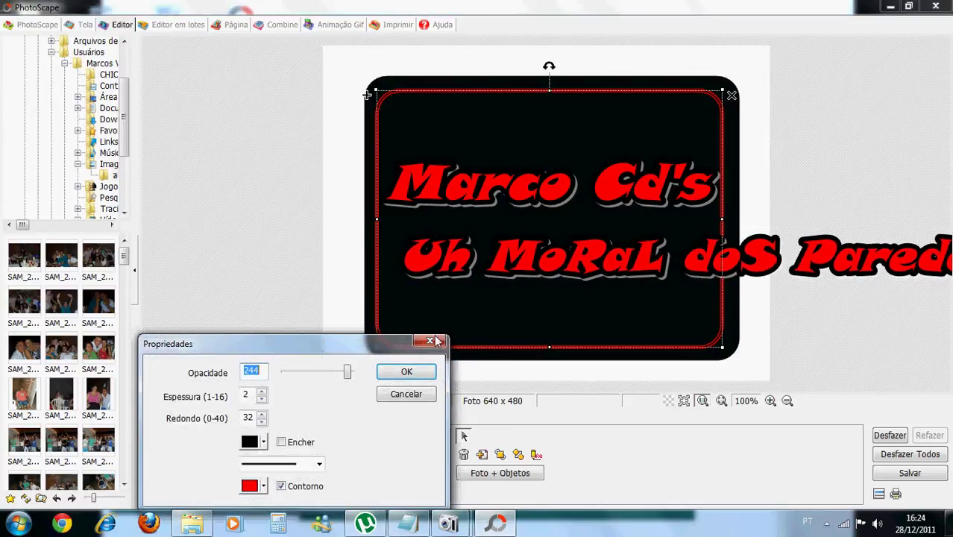
click(430, 370)
double_click(411, 354)
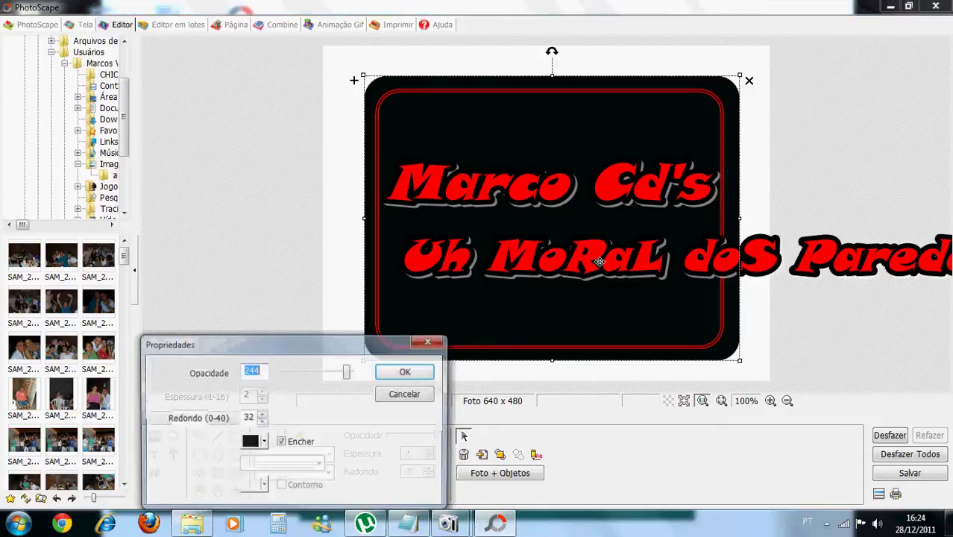
click(406, 371)
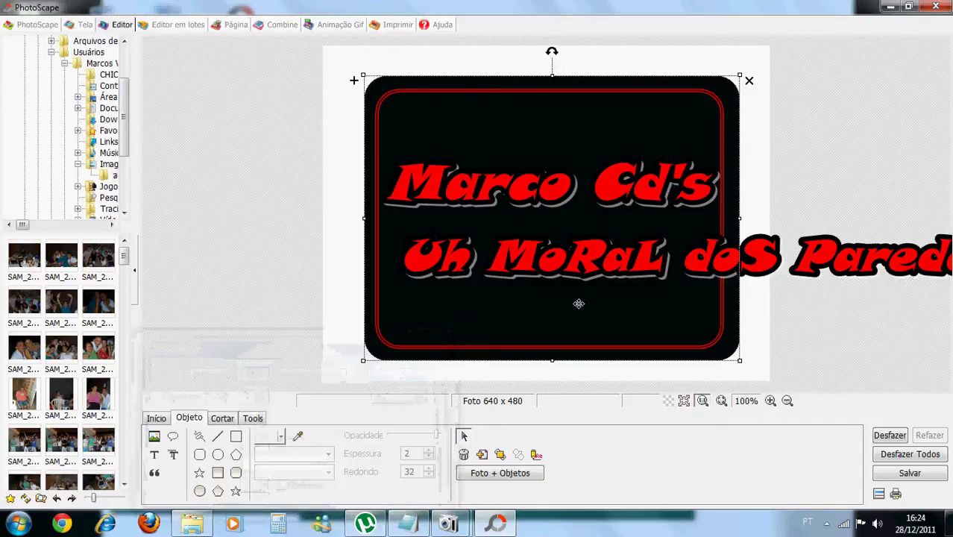
Nudge the black rounded rectangle slightly to the left behind the red frame.
mouse_move(541, 253)
mouse_down()
mouse_move(486, 266)
mouse_move(338, 261)
mouse_move(538, 255)
mouse_up()
drag(616, 257, 617, 255)
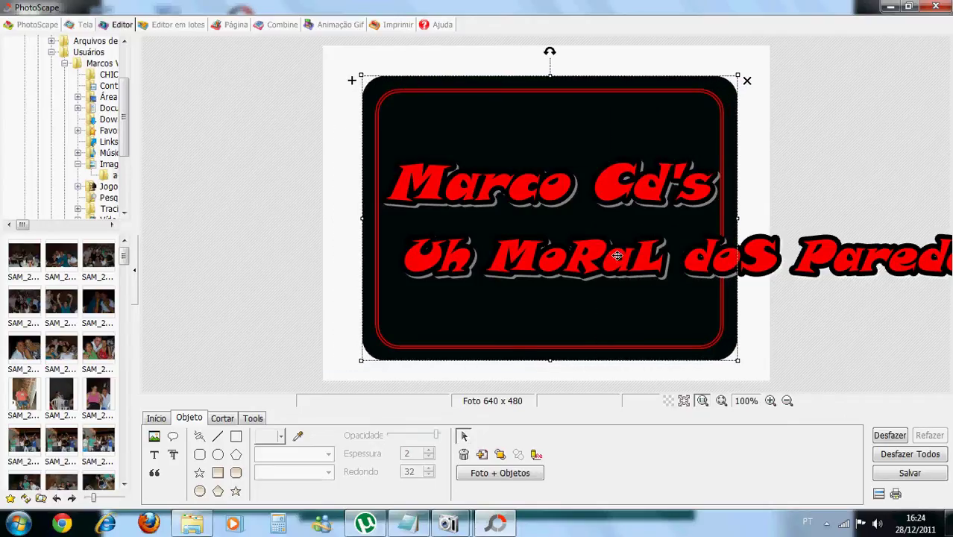
Edit the slogan text to break it into two lines, "Uh MoRaL" and "doS Paredões", and apply the change.
double_click(850, 258)
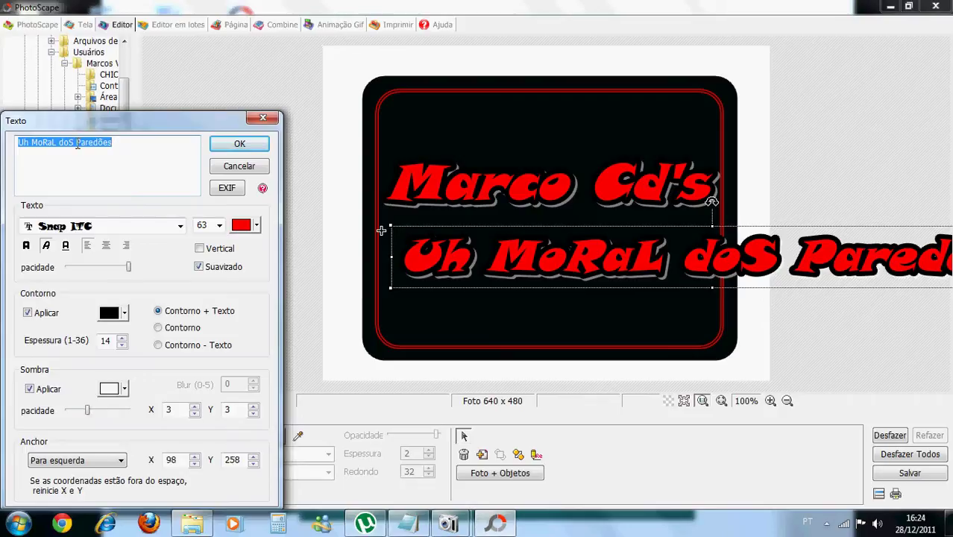
drag(76, 142, 82, 142)
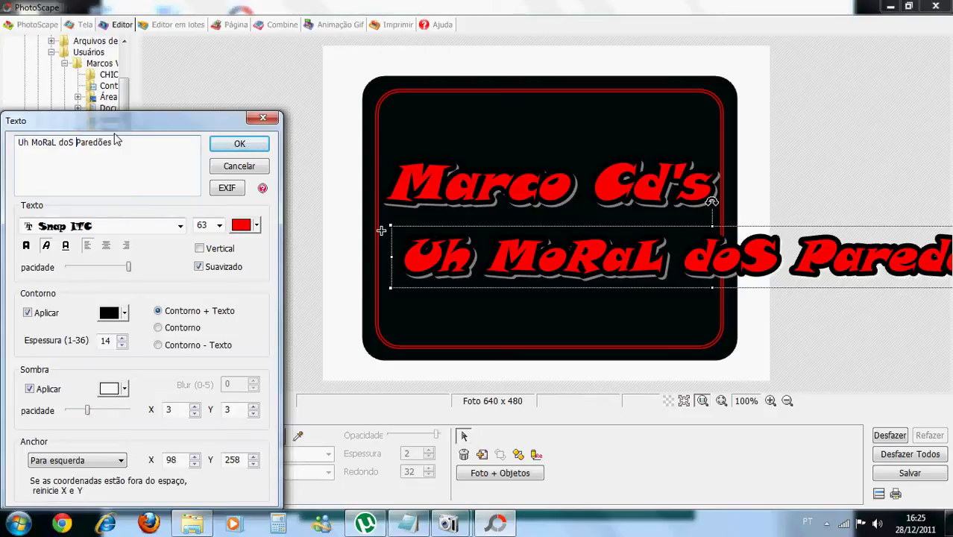
key(Return)
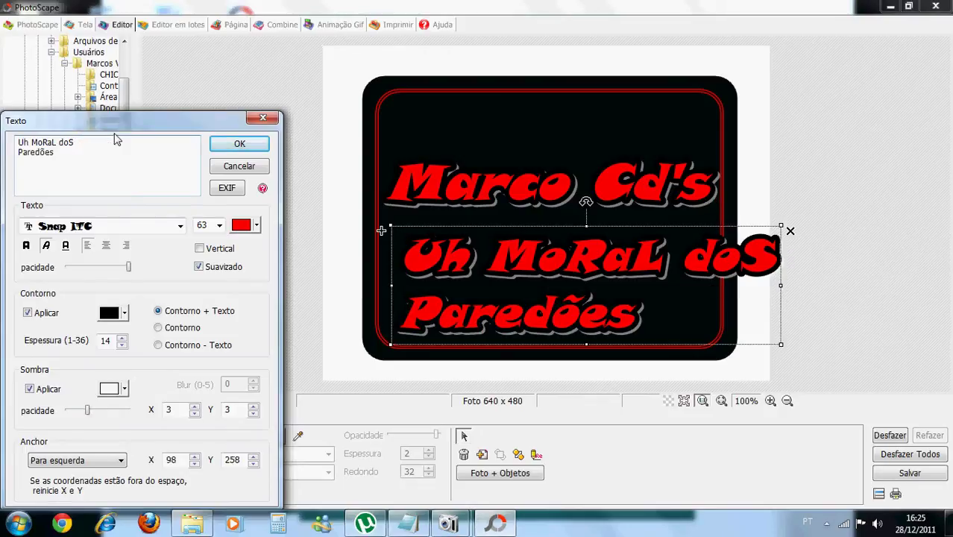
double_click(65, 142)
key(Return)
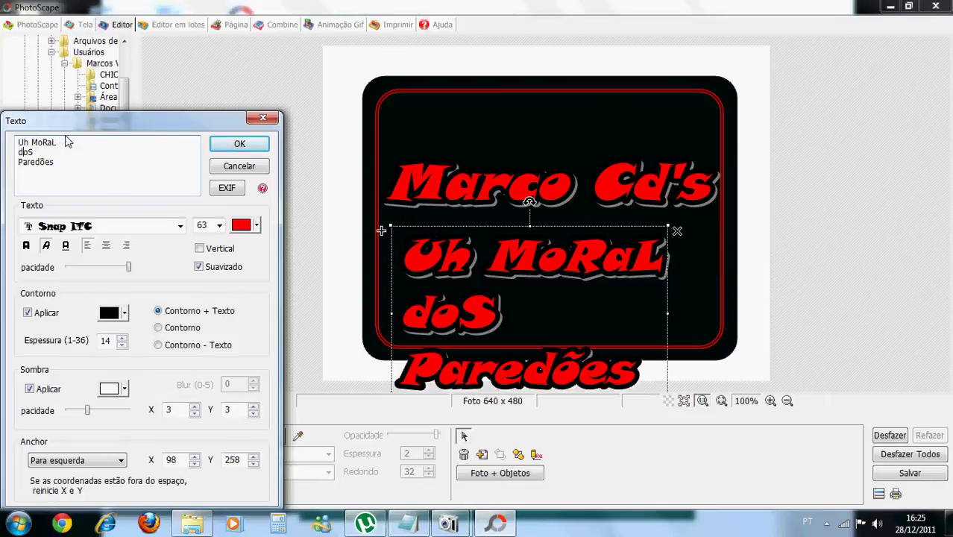
key(Delete)
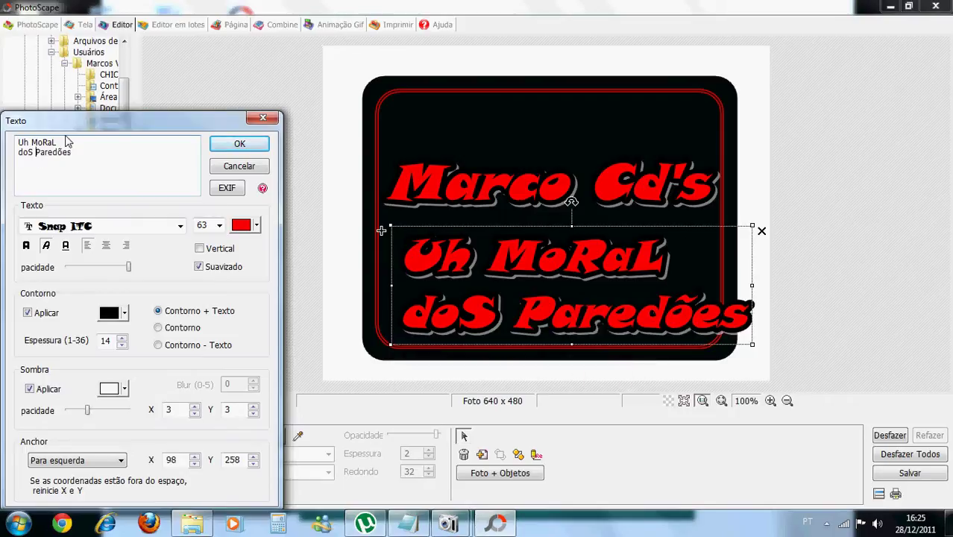
click(477, 295)
click(240, 144)
Resize and reposition the two-line slogan so it fits inside the red frame directly below the title.
drag(438, 268, 388, 277)
drag(466, 276, 444, 265)
click(454, 338)
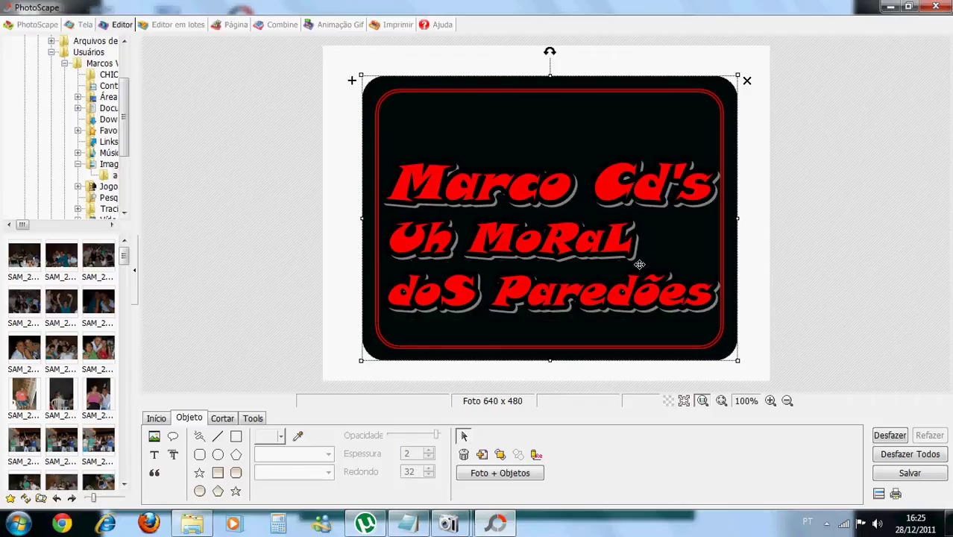
Lower the top edge of the red inner frame to reduce the empty space above the title.
double_click(539, 91)
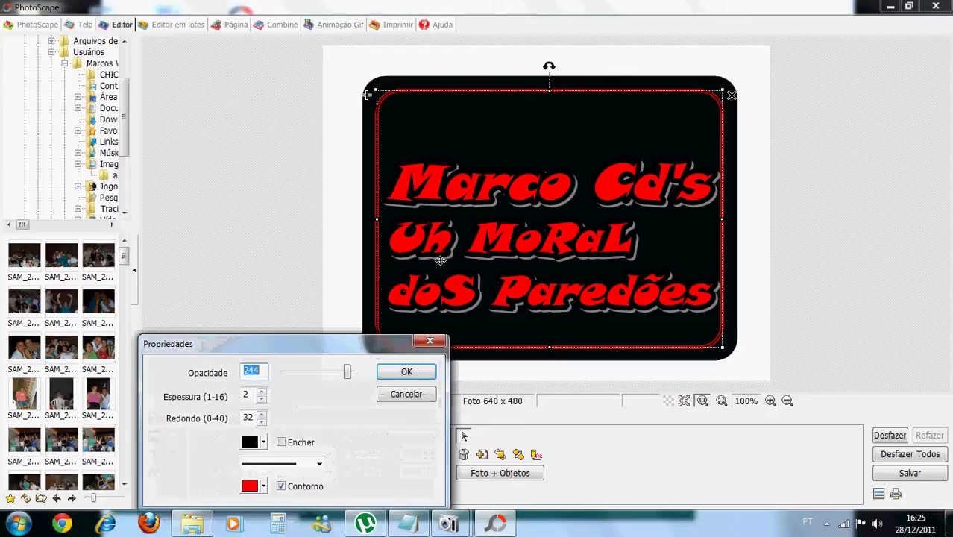
click(406, 371)
drag(548, 90, 549, 117)
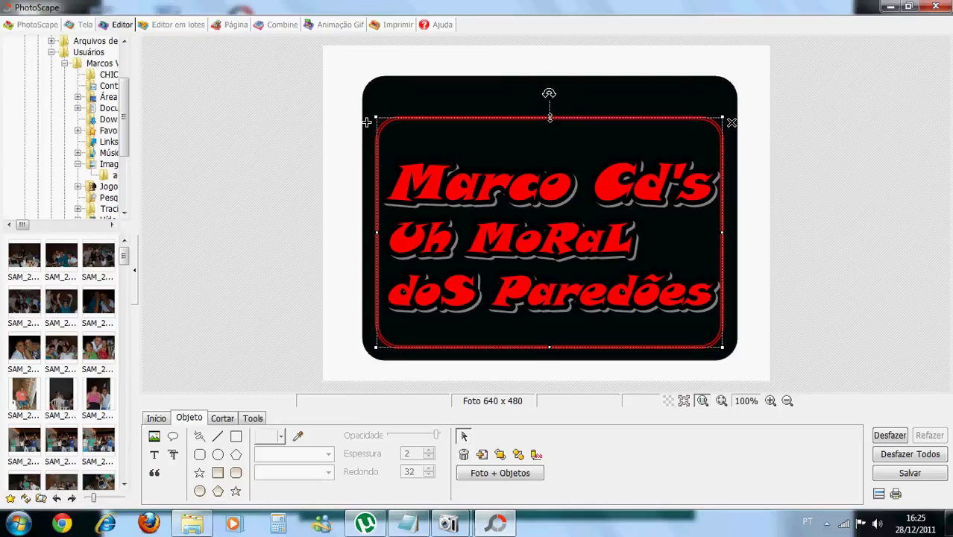
Move the "Marco Cd's" title up to just below the red frame's top edge.
click(535, 184)
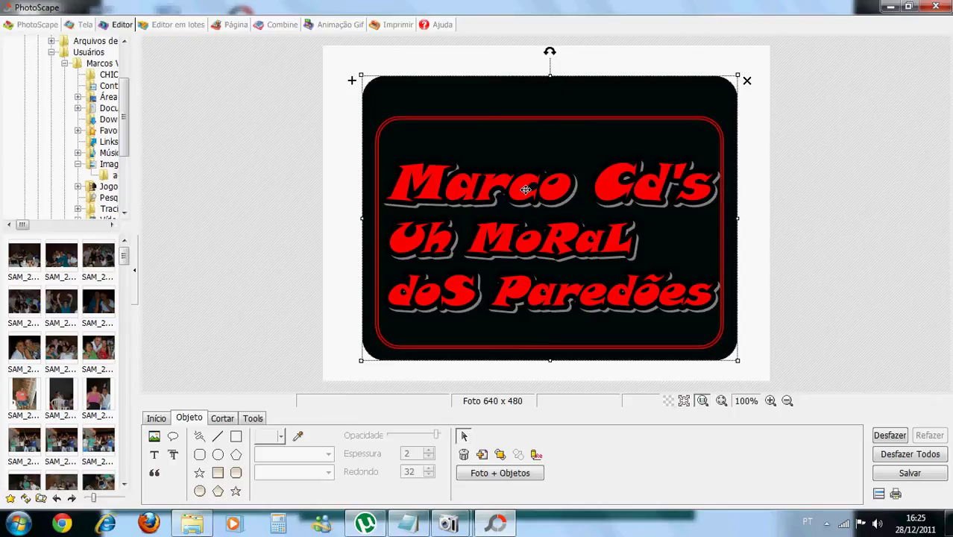
click(526, 190)
drag(525, 190, 527, 164)
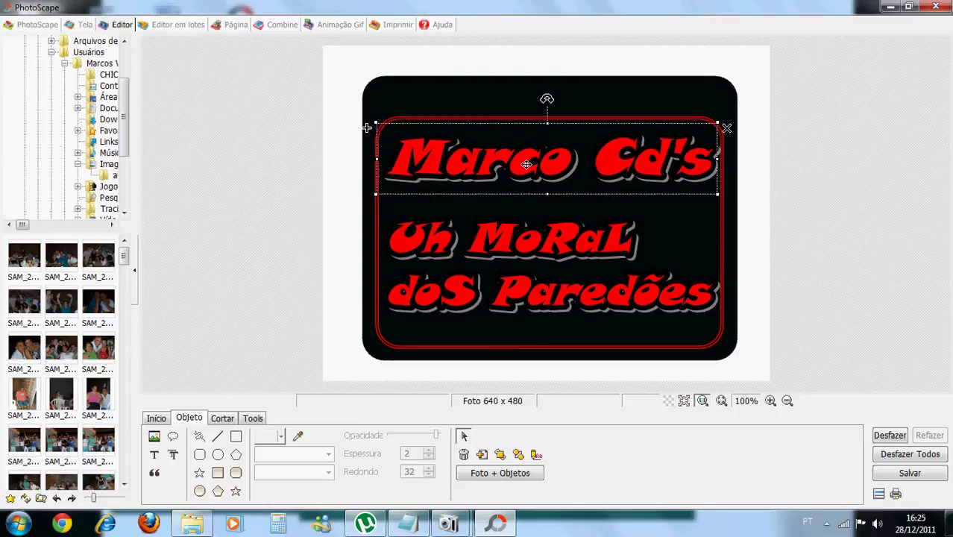
Lower the top edge of the black rounded rectangle so it sits just above the red frame.
click(560, 240)
click(573, 249)
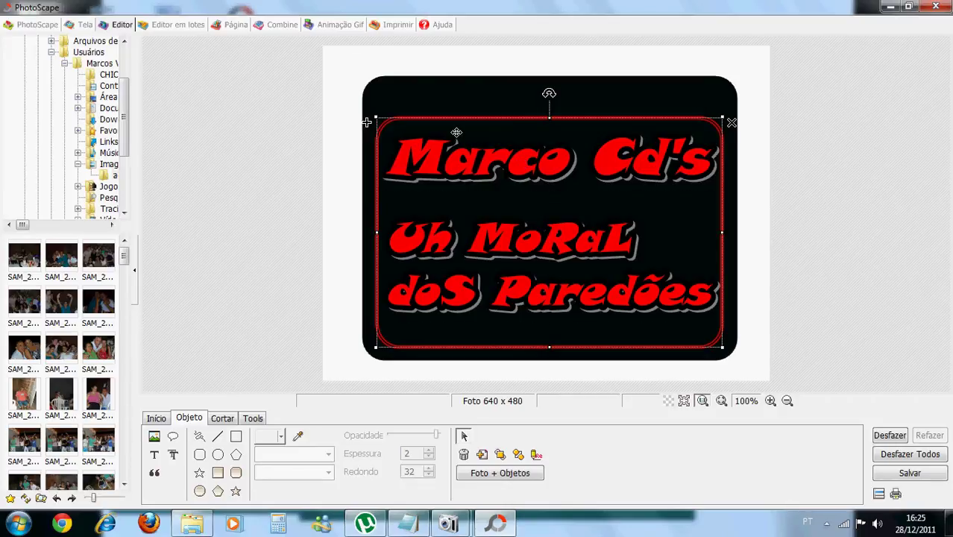
click(515, 79)
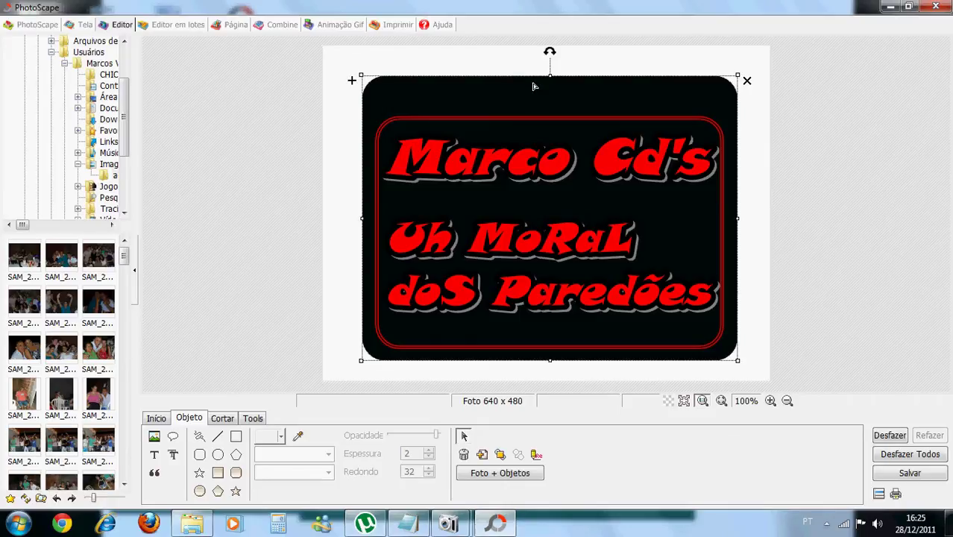
drag(550, 75, 549, 103)
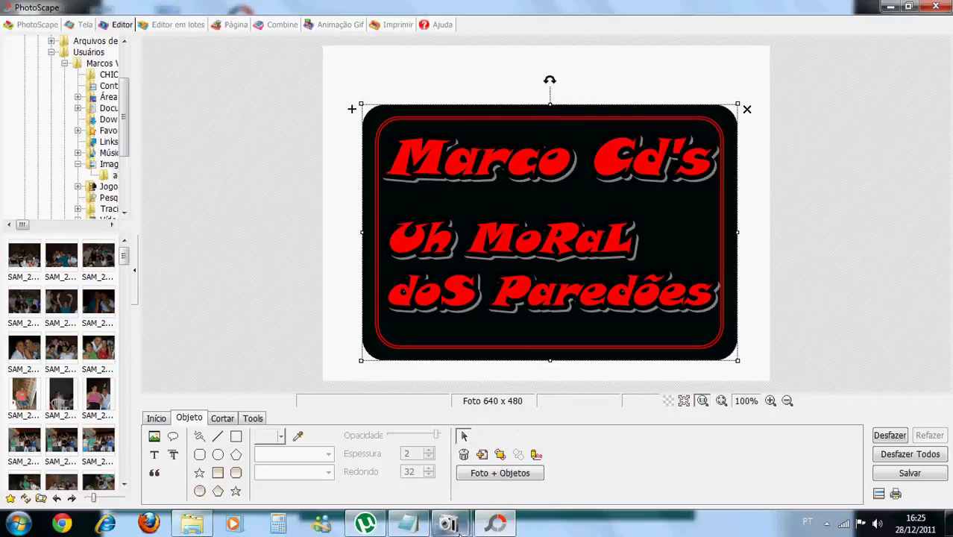
Switch to Notepad and write the fourth instruction line, "4° ai blz so salvar a foto onde queira".
click(408, 523)
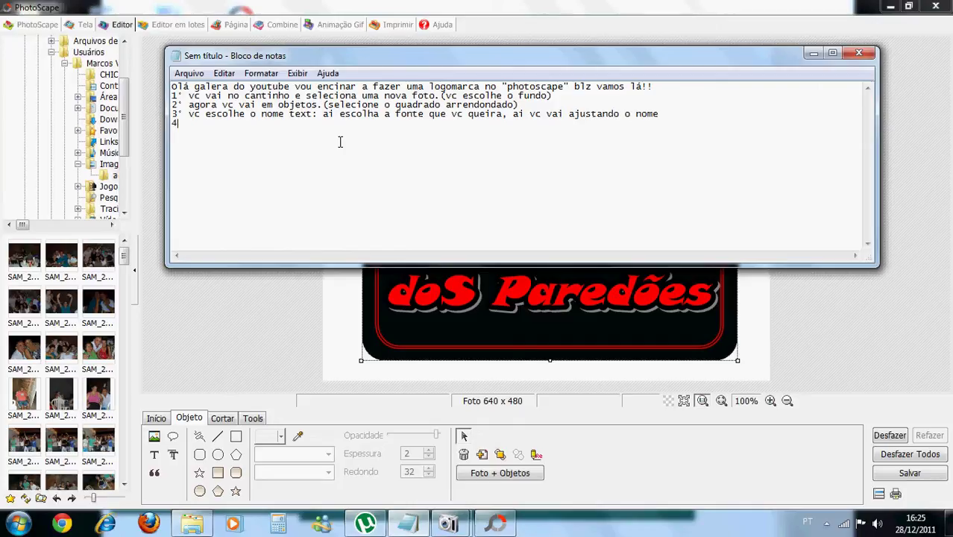
text(4° ai blz so salvar a foto onde queira)
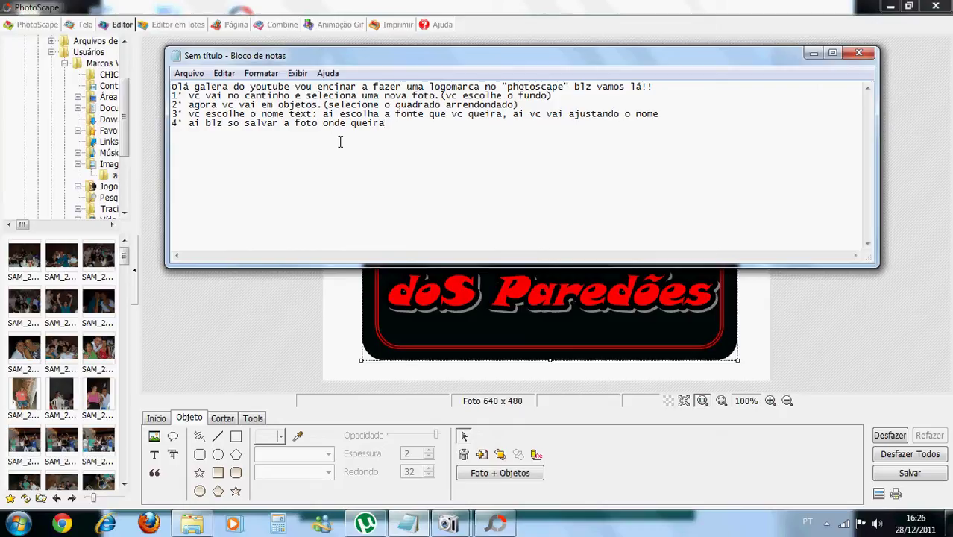
Return to PhotoScape and save the logo as a new JPEG file named "Marc" at 100% quality.
click(212, 359)
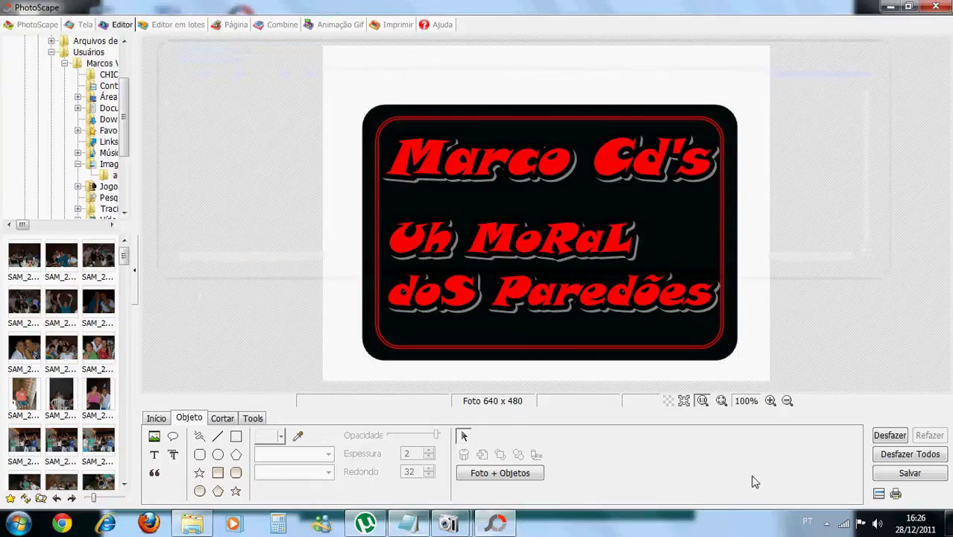
click(904, 479)
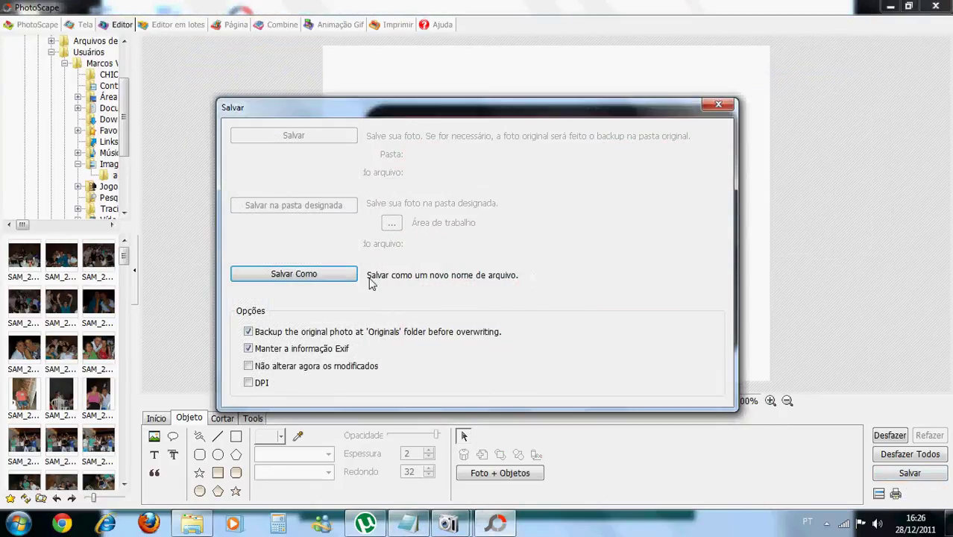
click(295, 274)
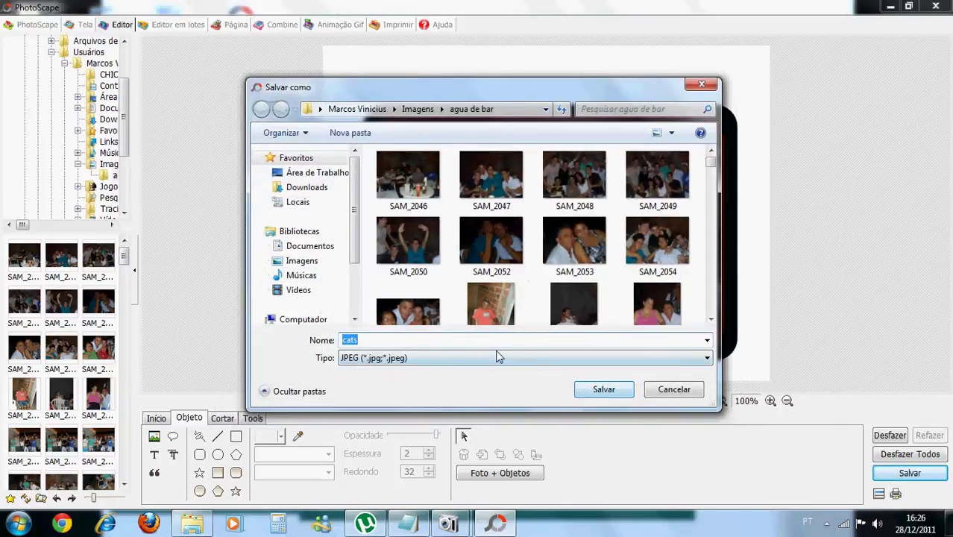
text(Marc)
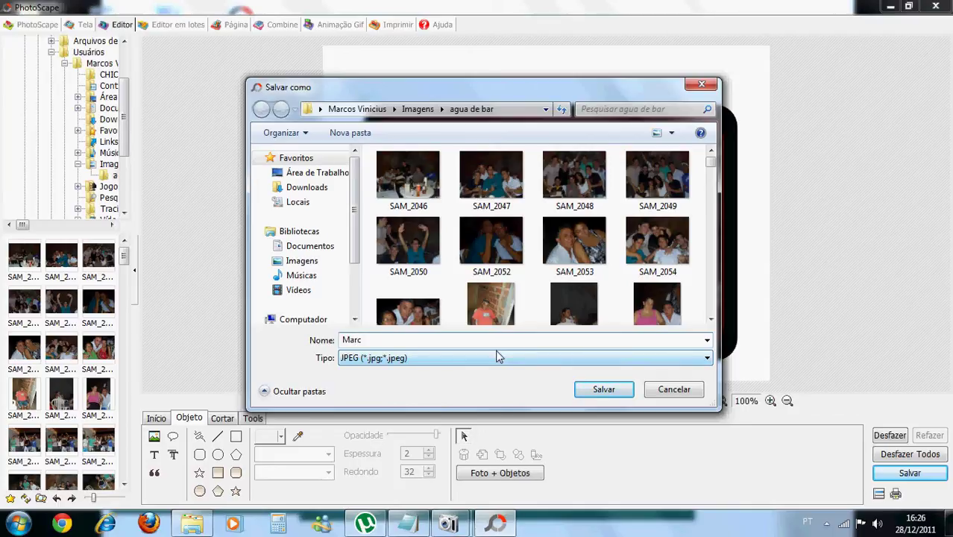
click(605, 395)
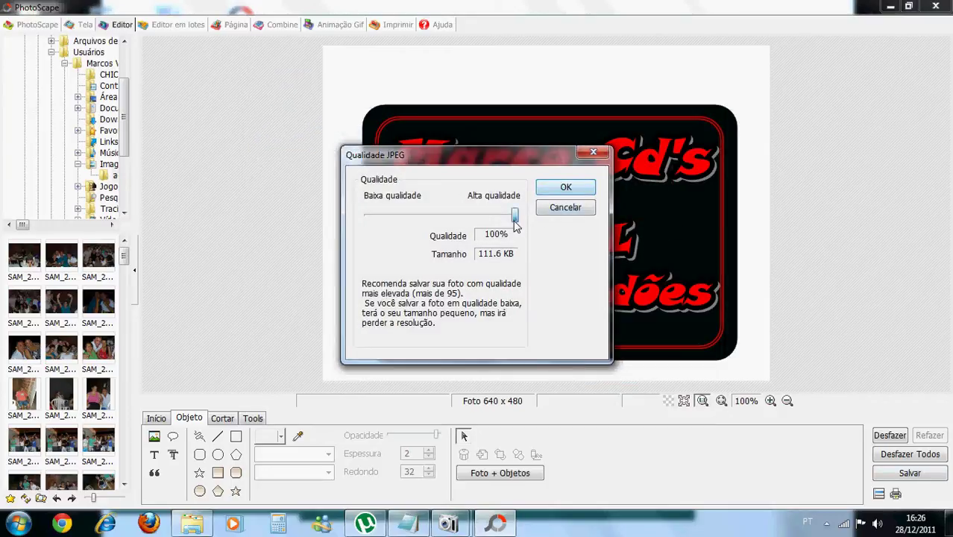
click(567, 189)
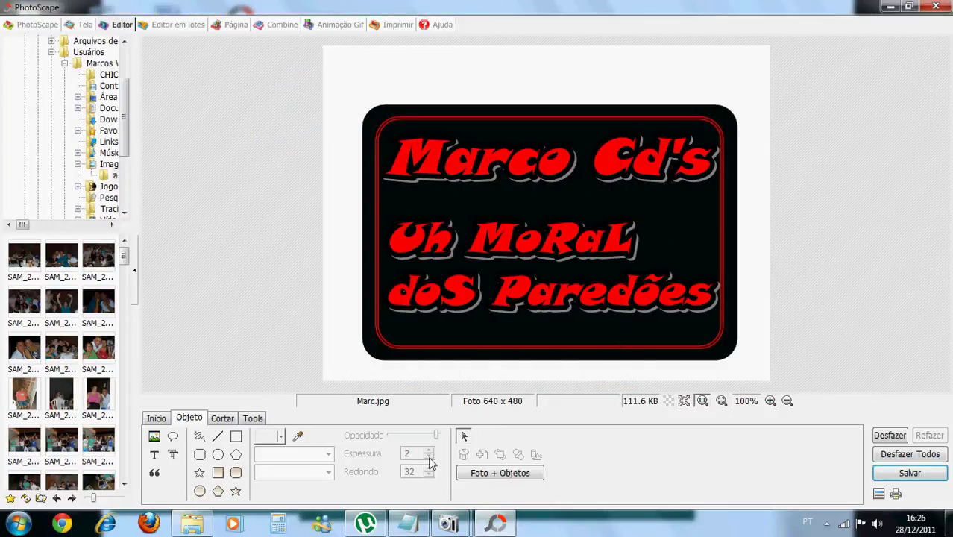
Switch to Notepad and add the closing line "Espero que u tenha ajudado com essa duvida" below the instructions.
click(407, 524)
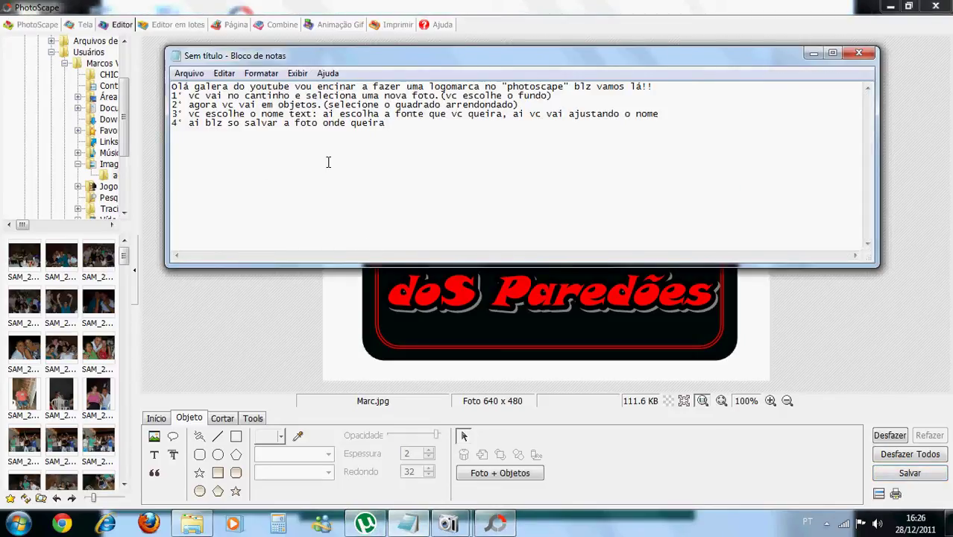
text(Espero que u tenha ajudado)
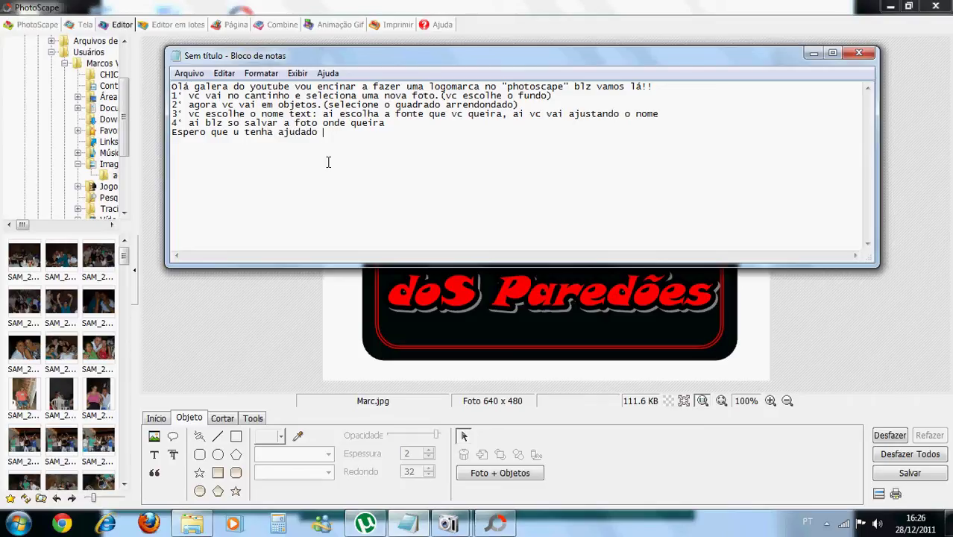
text(com essa duvida)
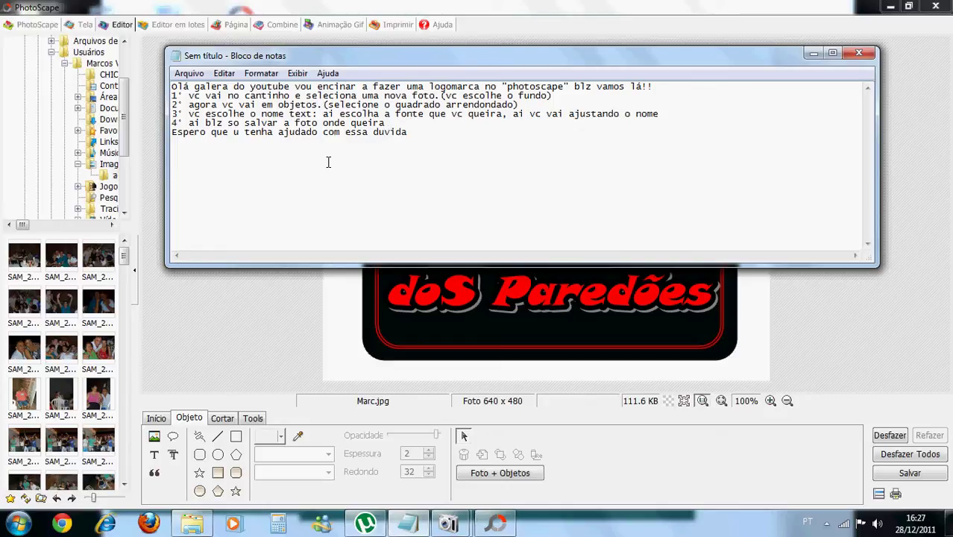
text( bl)
key(BackSpace)
key(BackSpace)
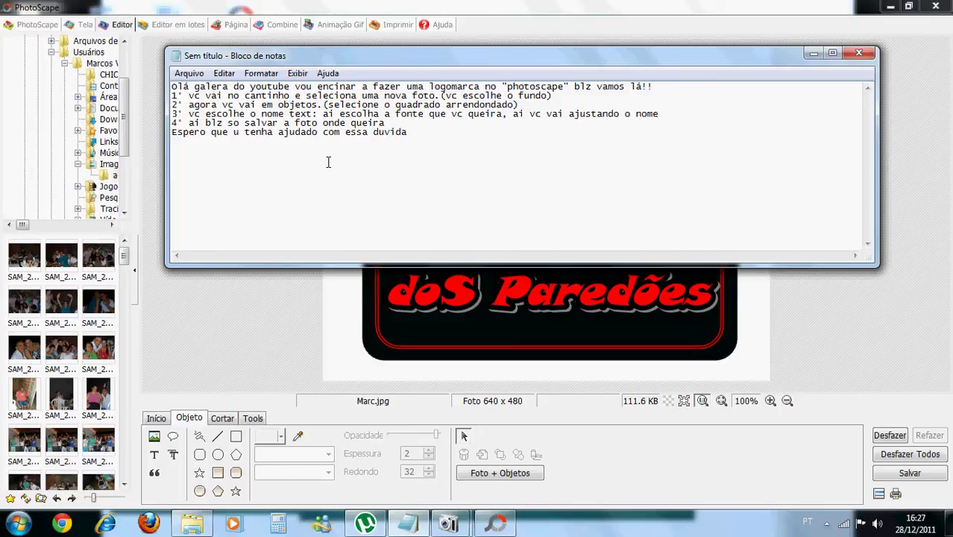